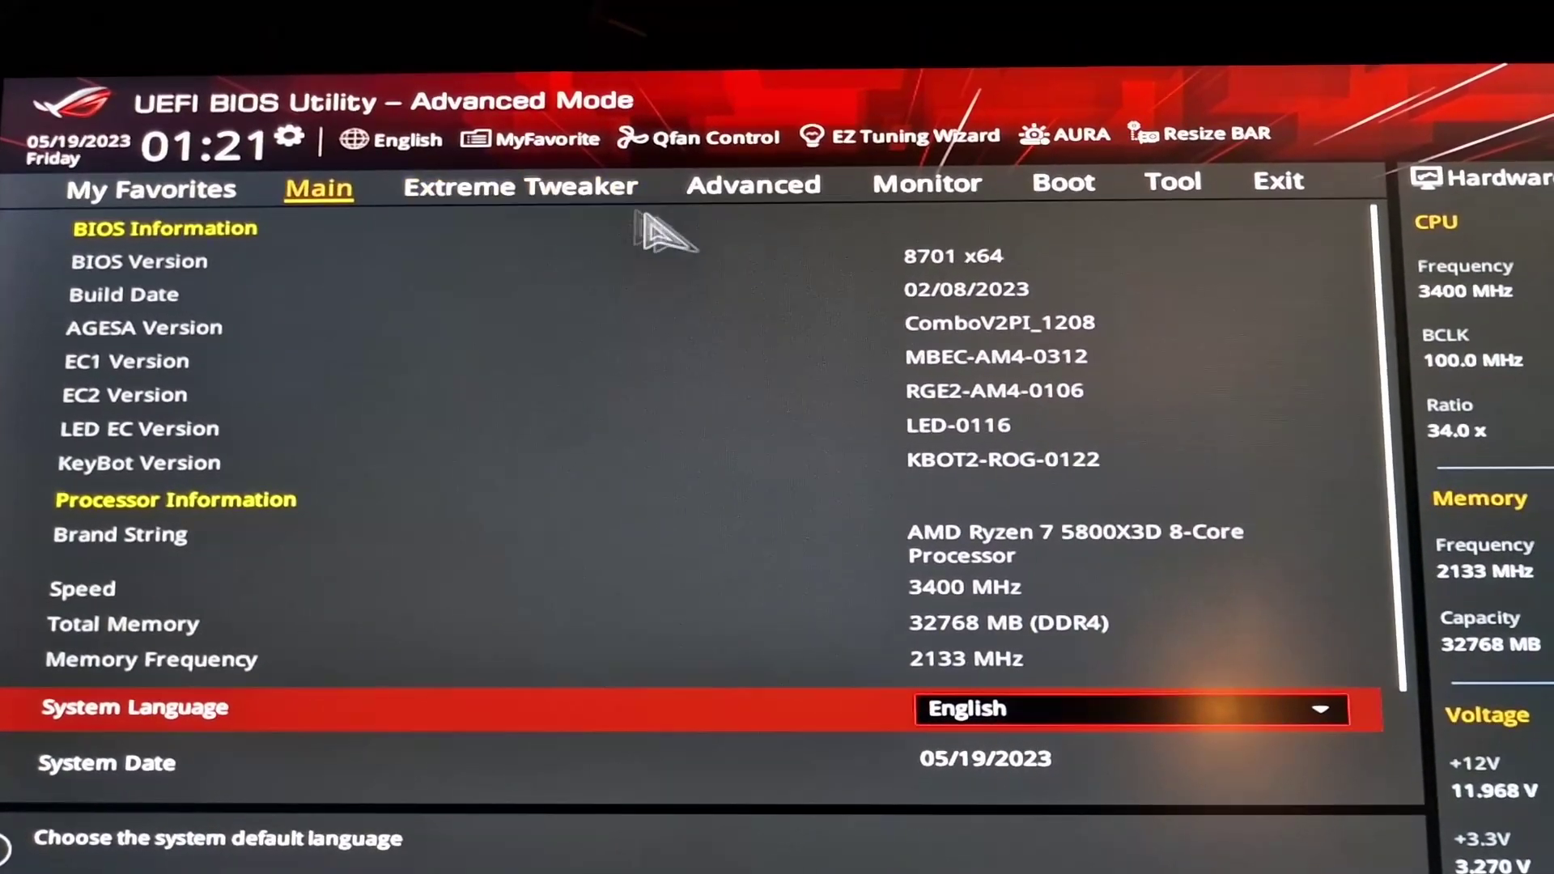
# Verify Above 4G Decoding is Enabled and Resize BAR Support is Auto in PCI Subsystem Settings, then move to Exit.
pyautogui.click(561, 196)
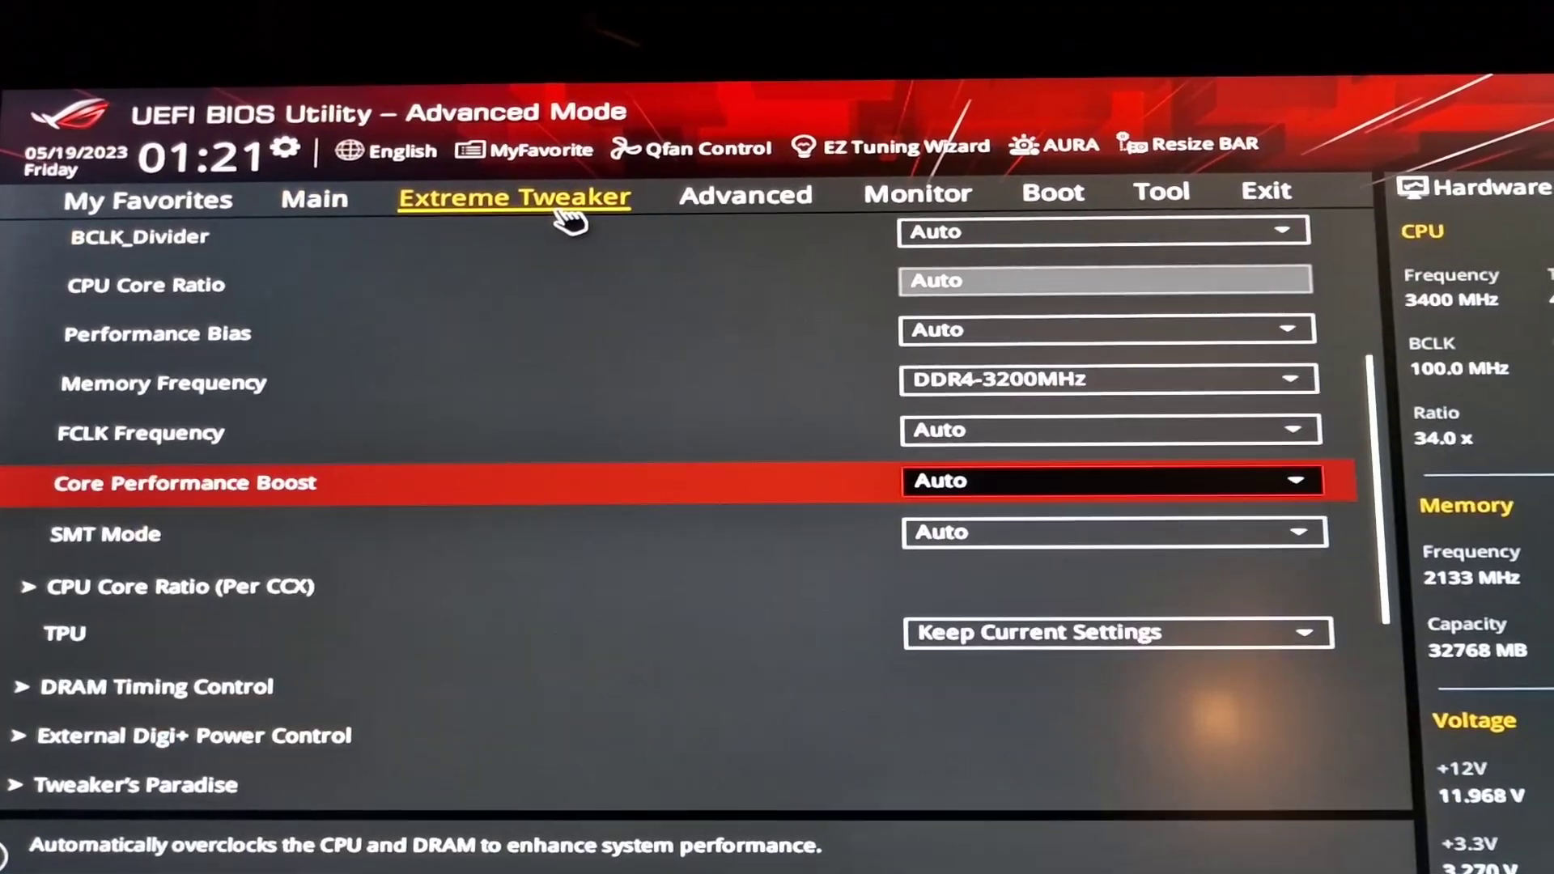
pyautogui.click(773, 204)
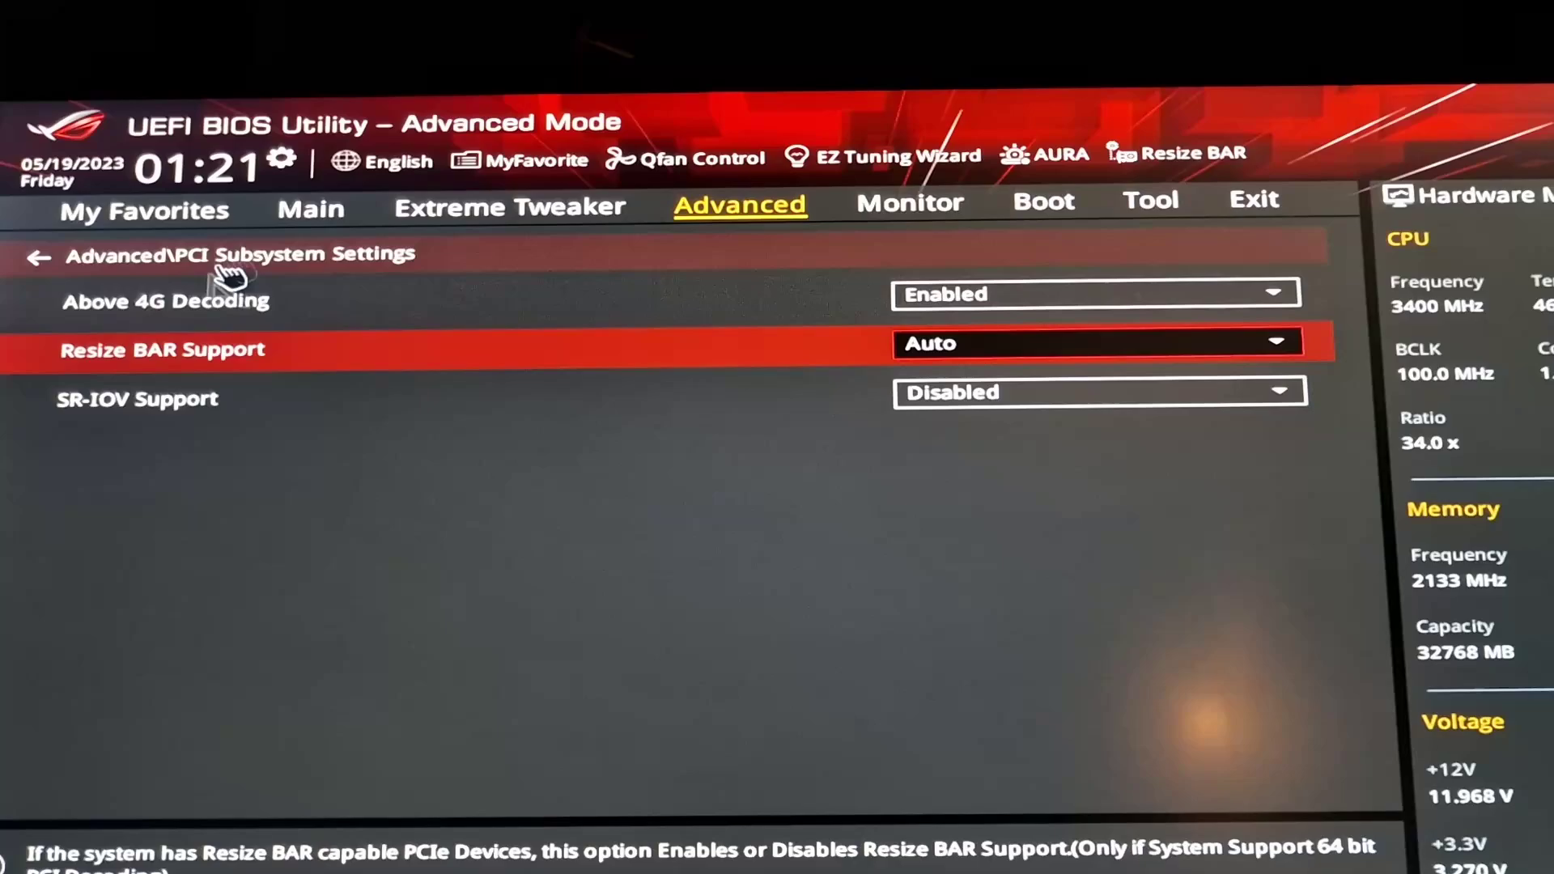
pyautogui.click(260, 254)
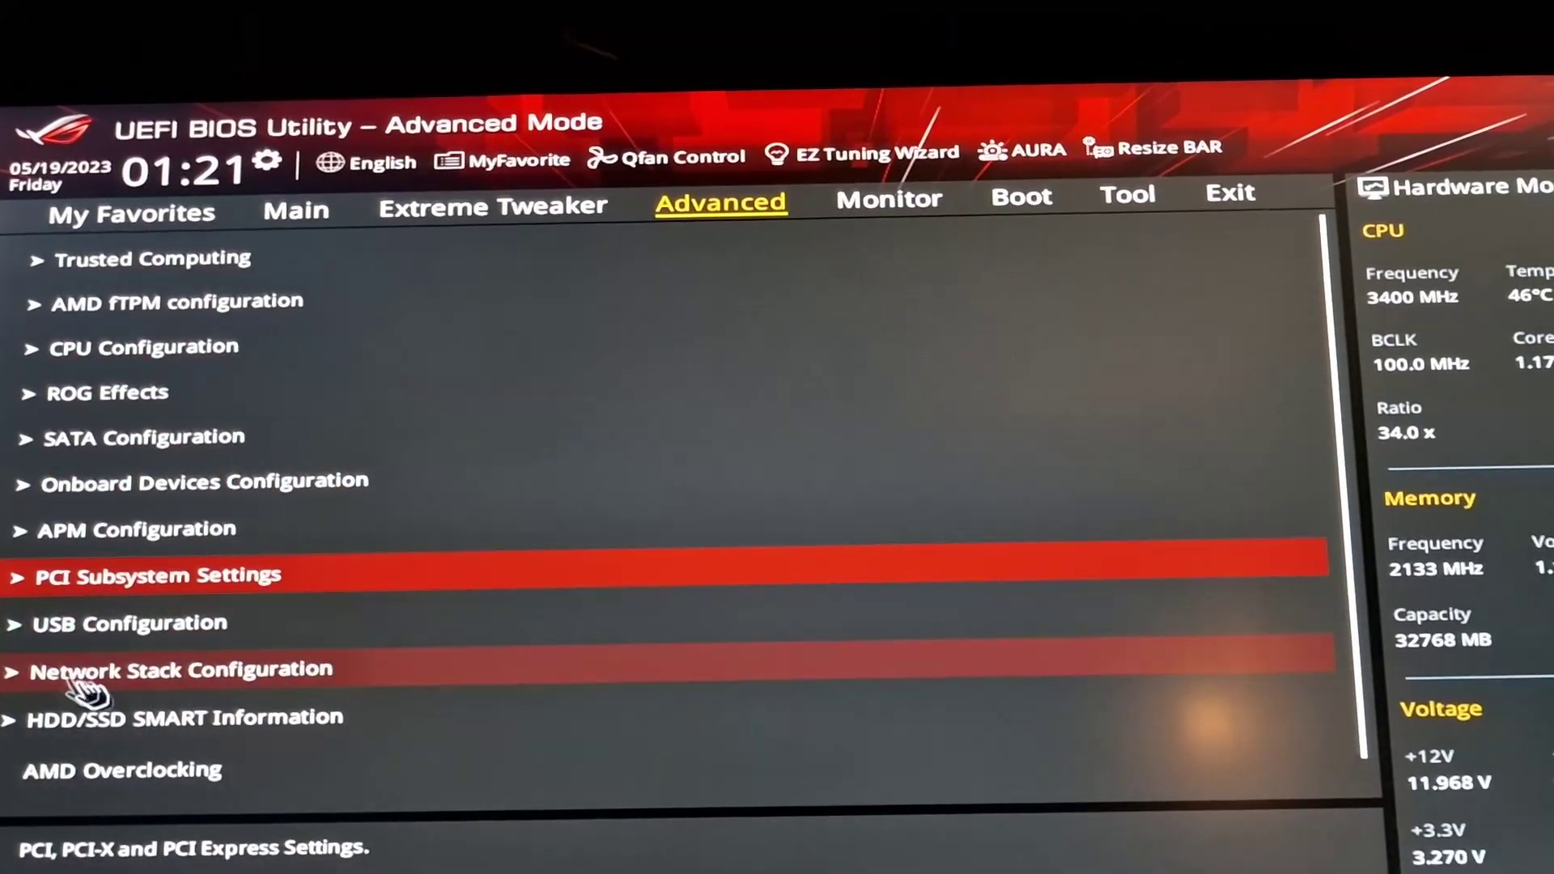
pyautogui.click(132, 589)
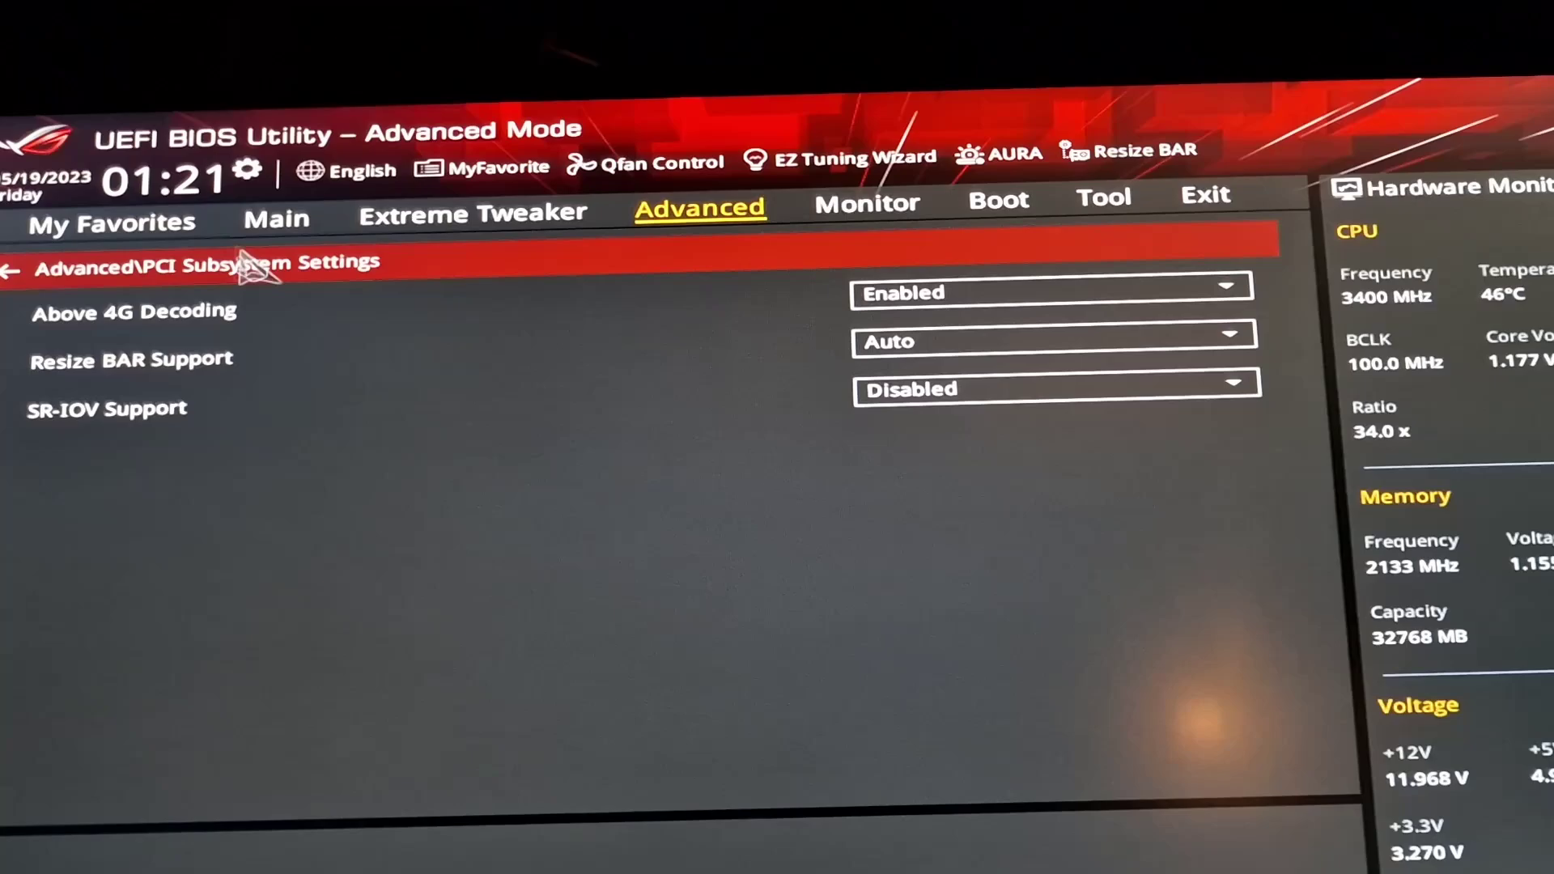
pyautogui.click(251, 265)
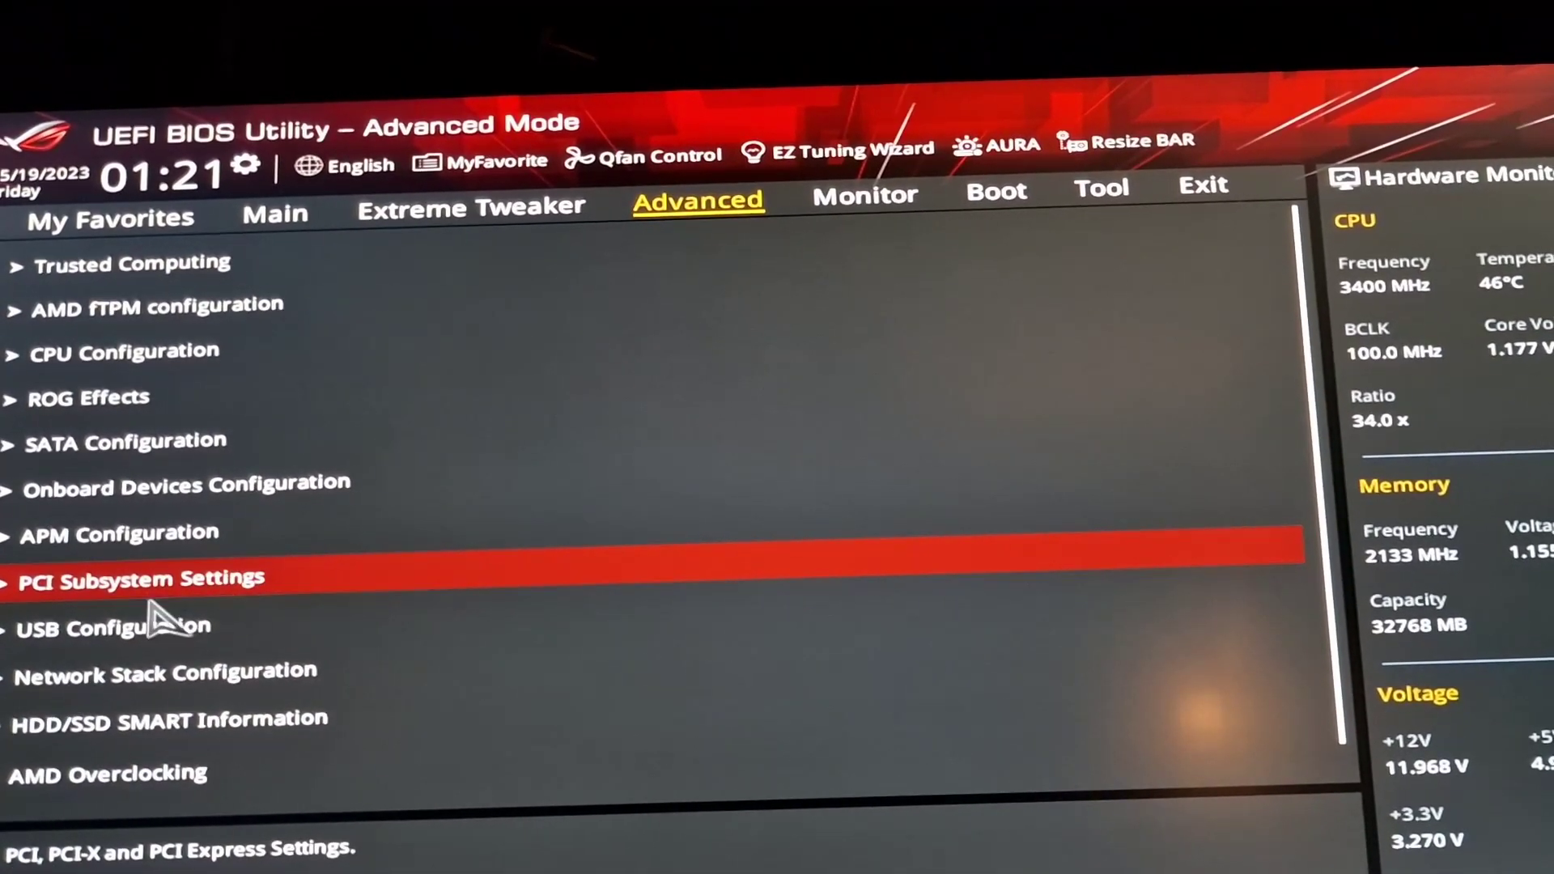
pyautogui.click(247, 581)
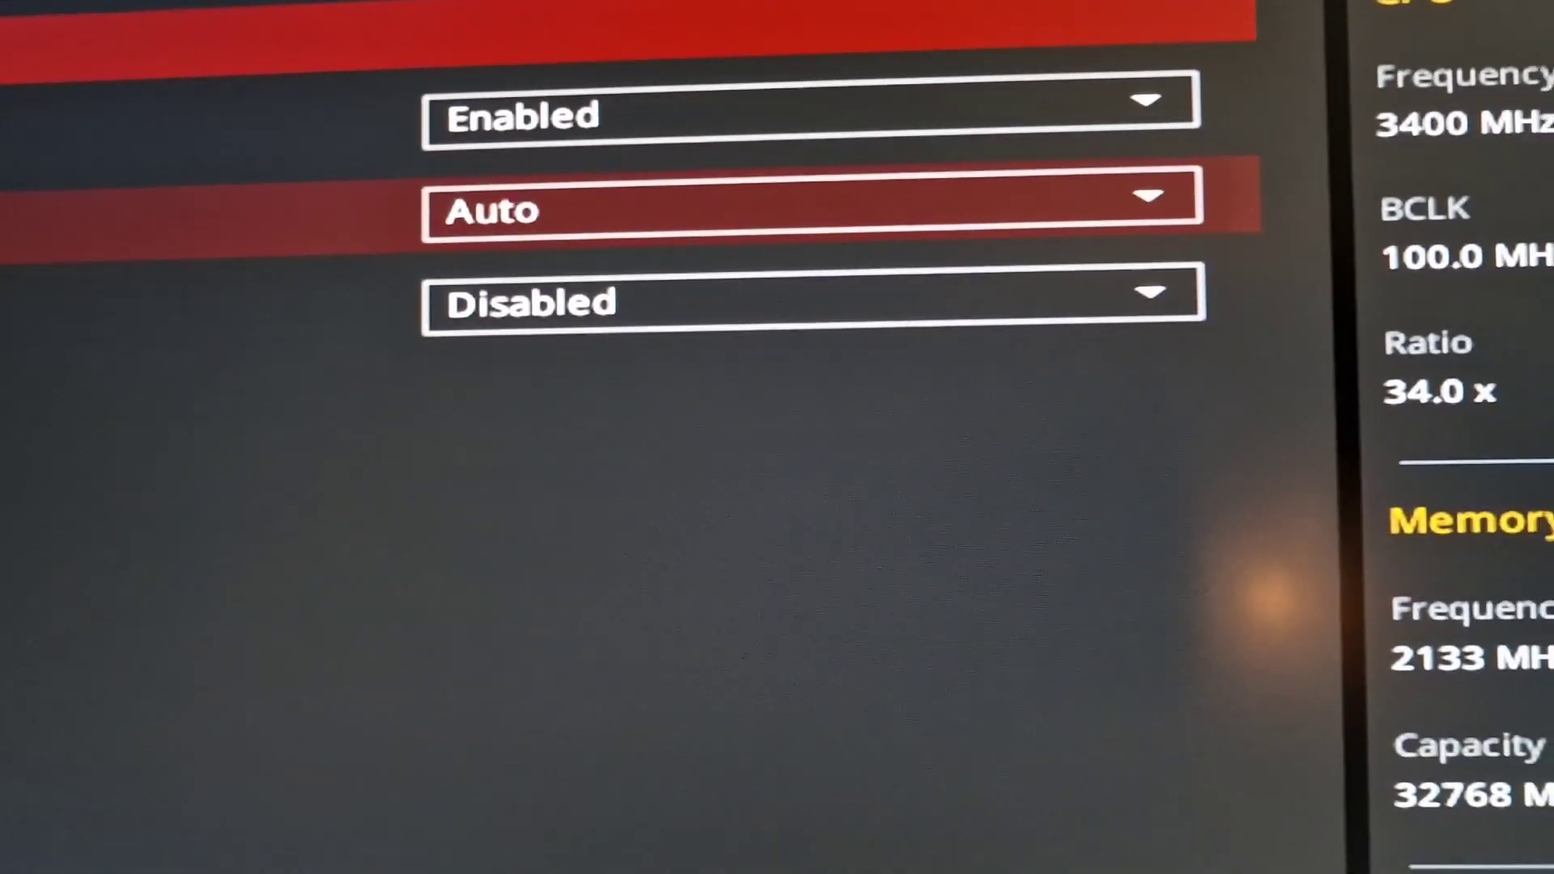
pyautogui.press('Right')
pyautogui.press('Right')
pyautogui.press('Right')
pyautogui.press('Right')
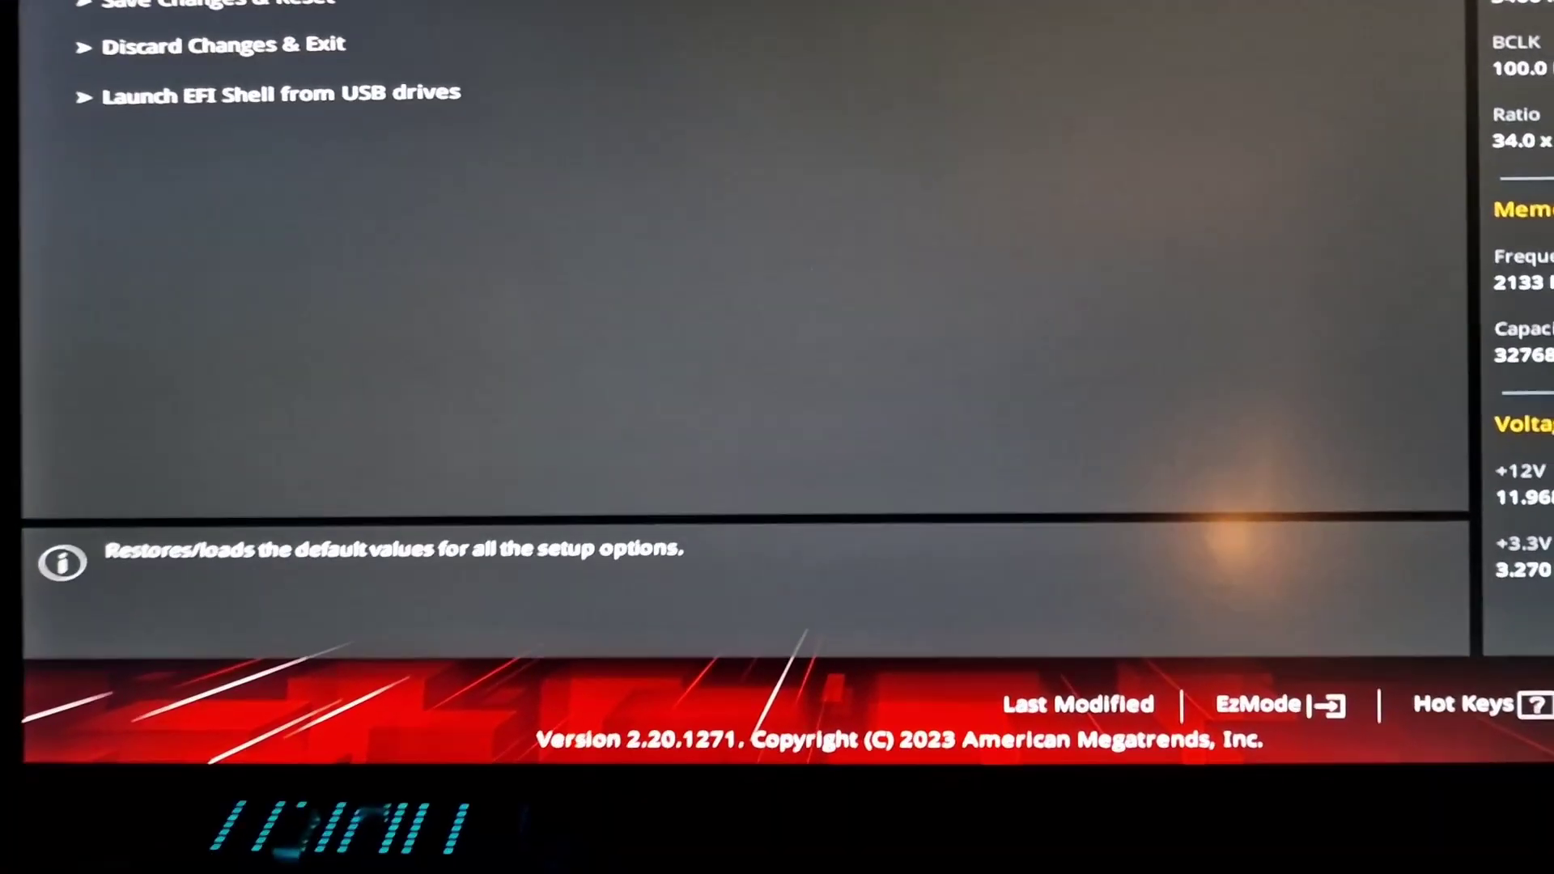
# Save changes and reset so the PC reboots to the Windows desktop.
pyautogui.click(187, 4)
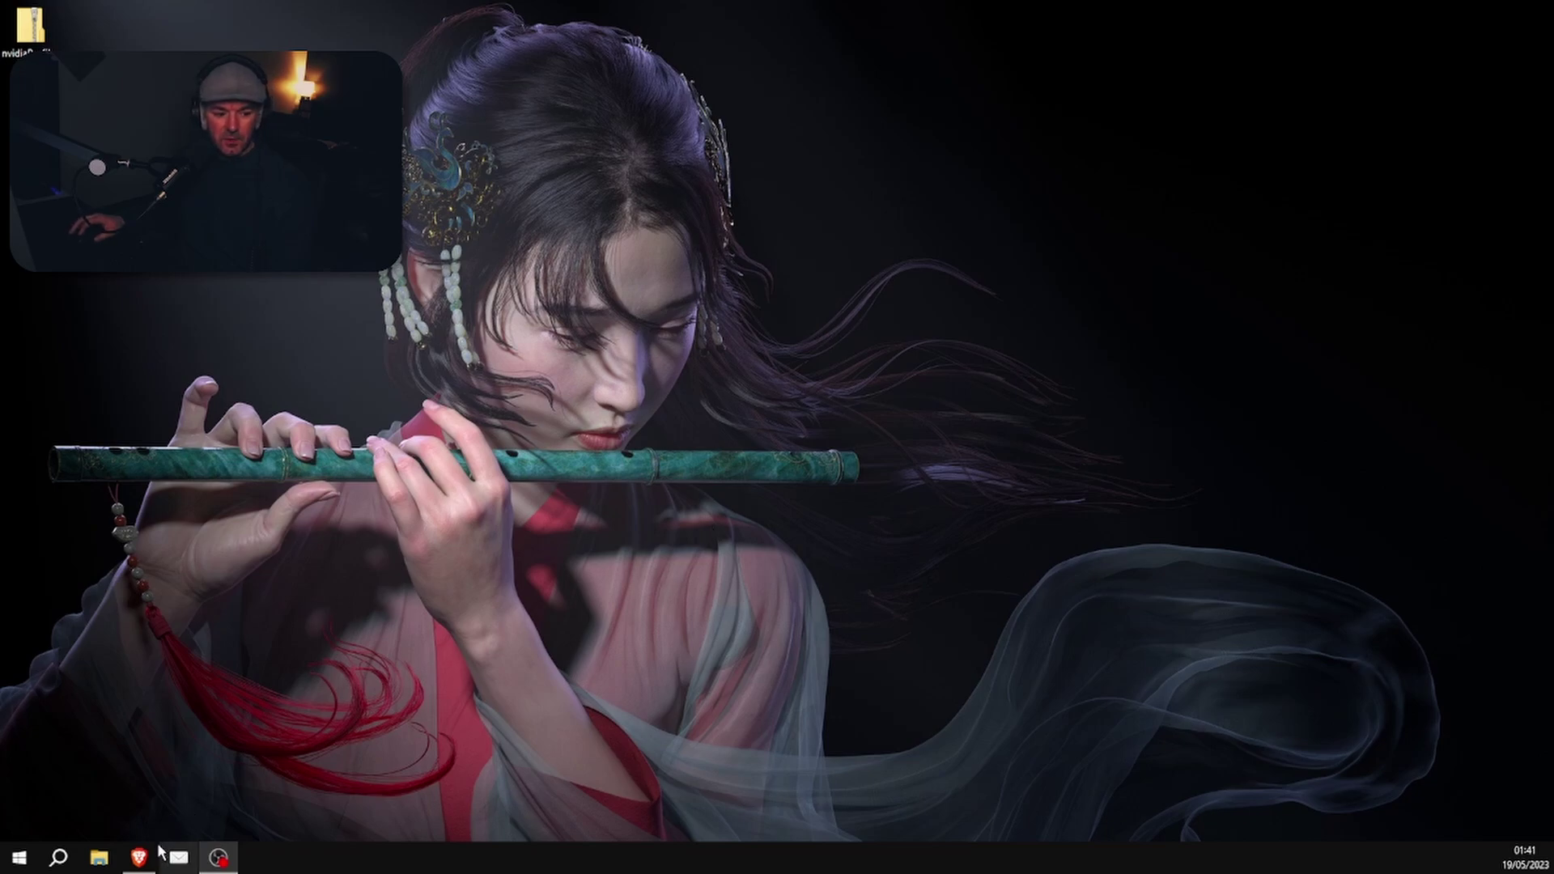
# Reopen the nvidiaProfileInspector releases page in Brave, maximized, scrolled to the 2.4.0.4 assets.
pyautogui.moveTo(152, 860)
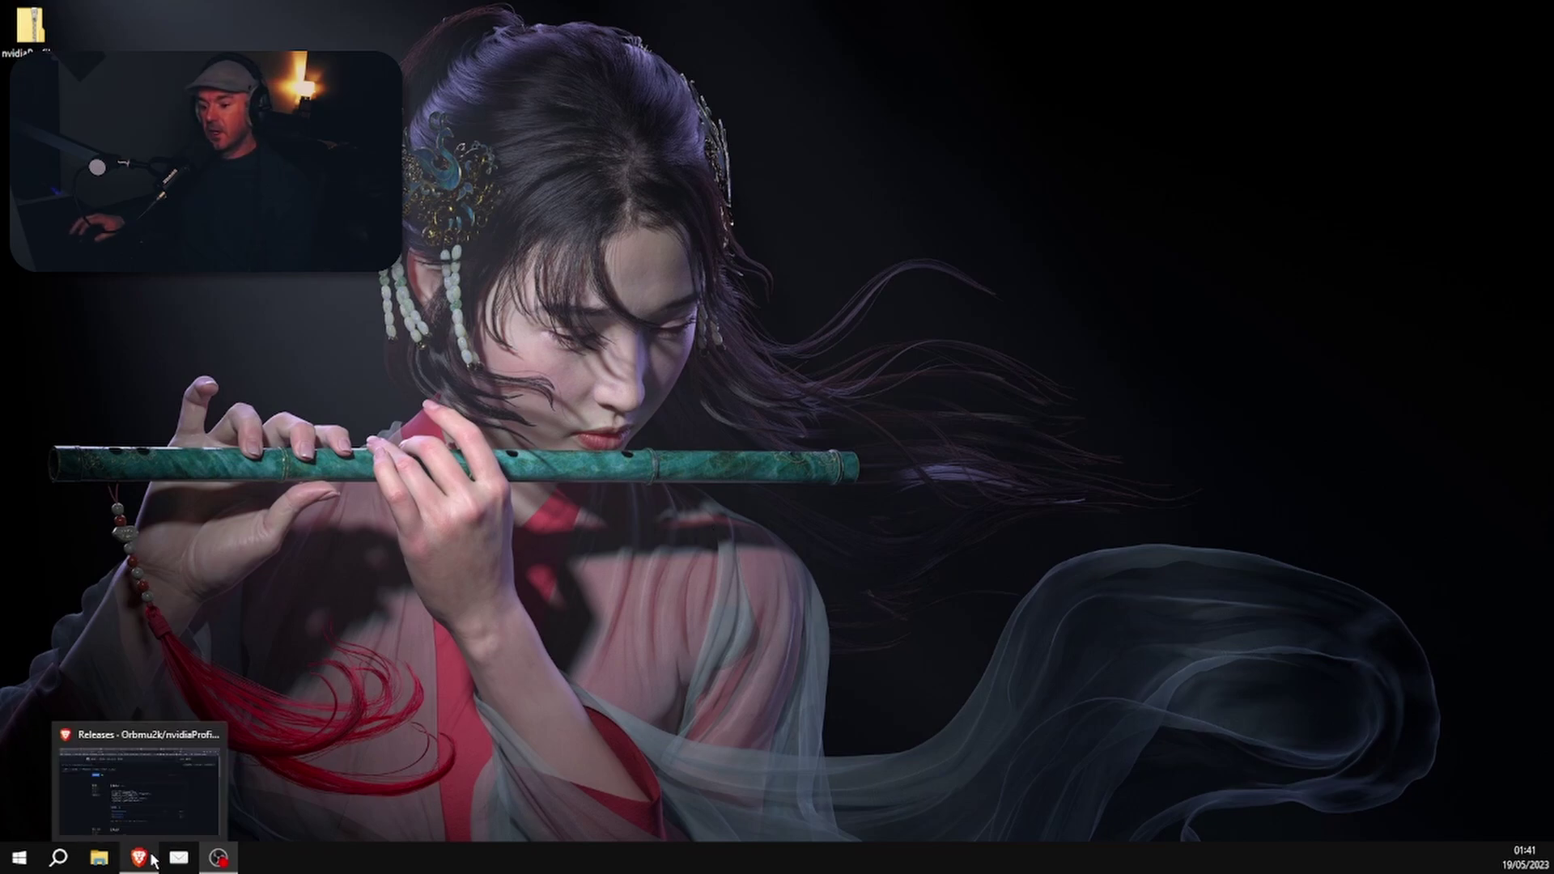
pyautogui.click(153, 859)
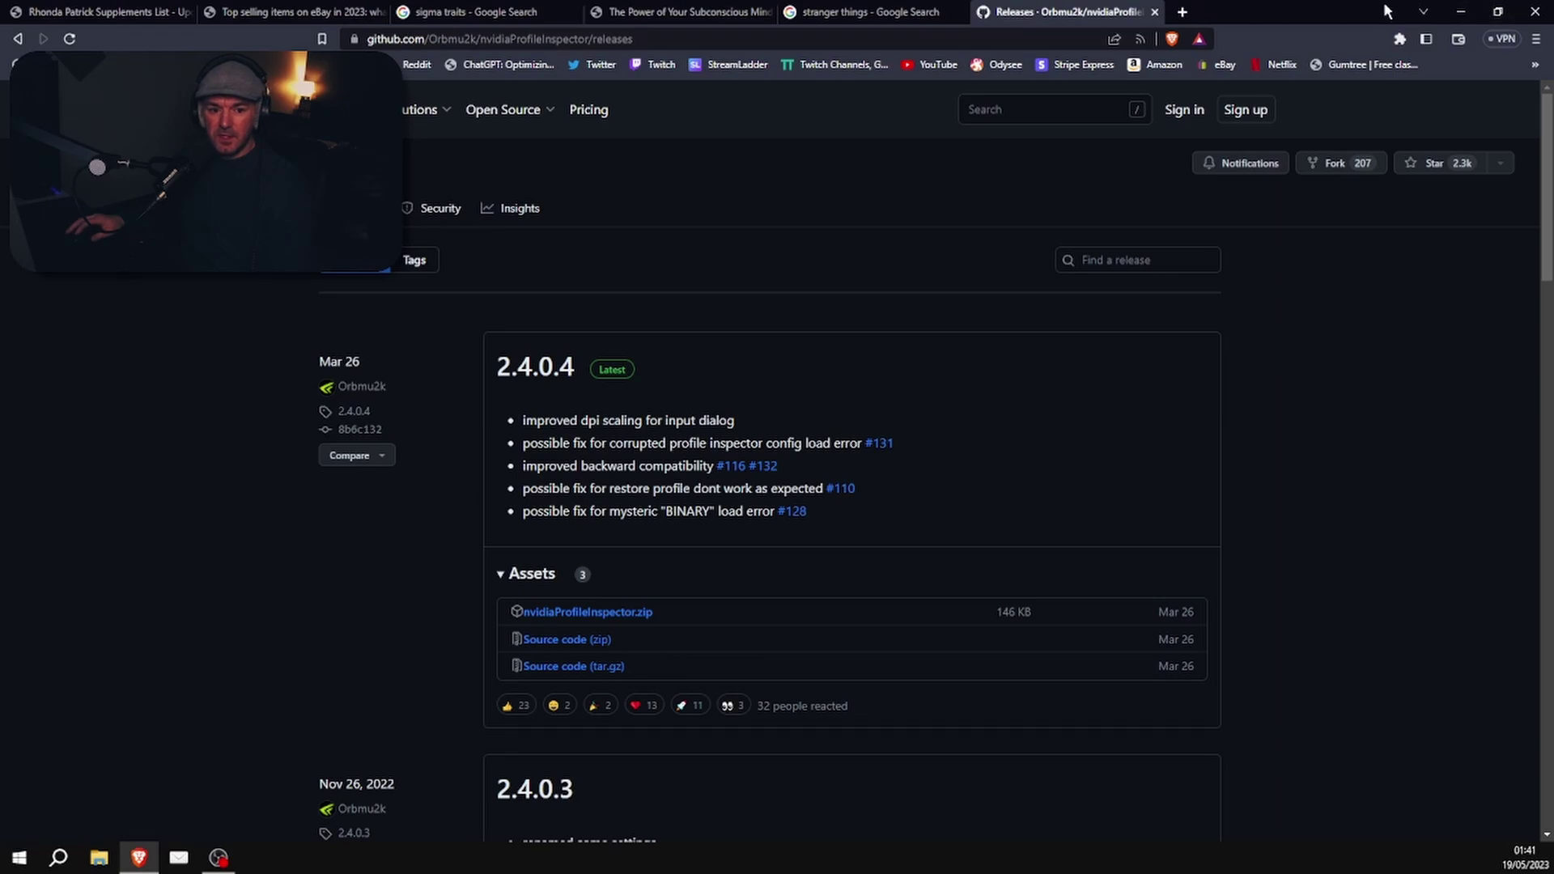
pyautogui.click(1500, 13)
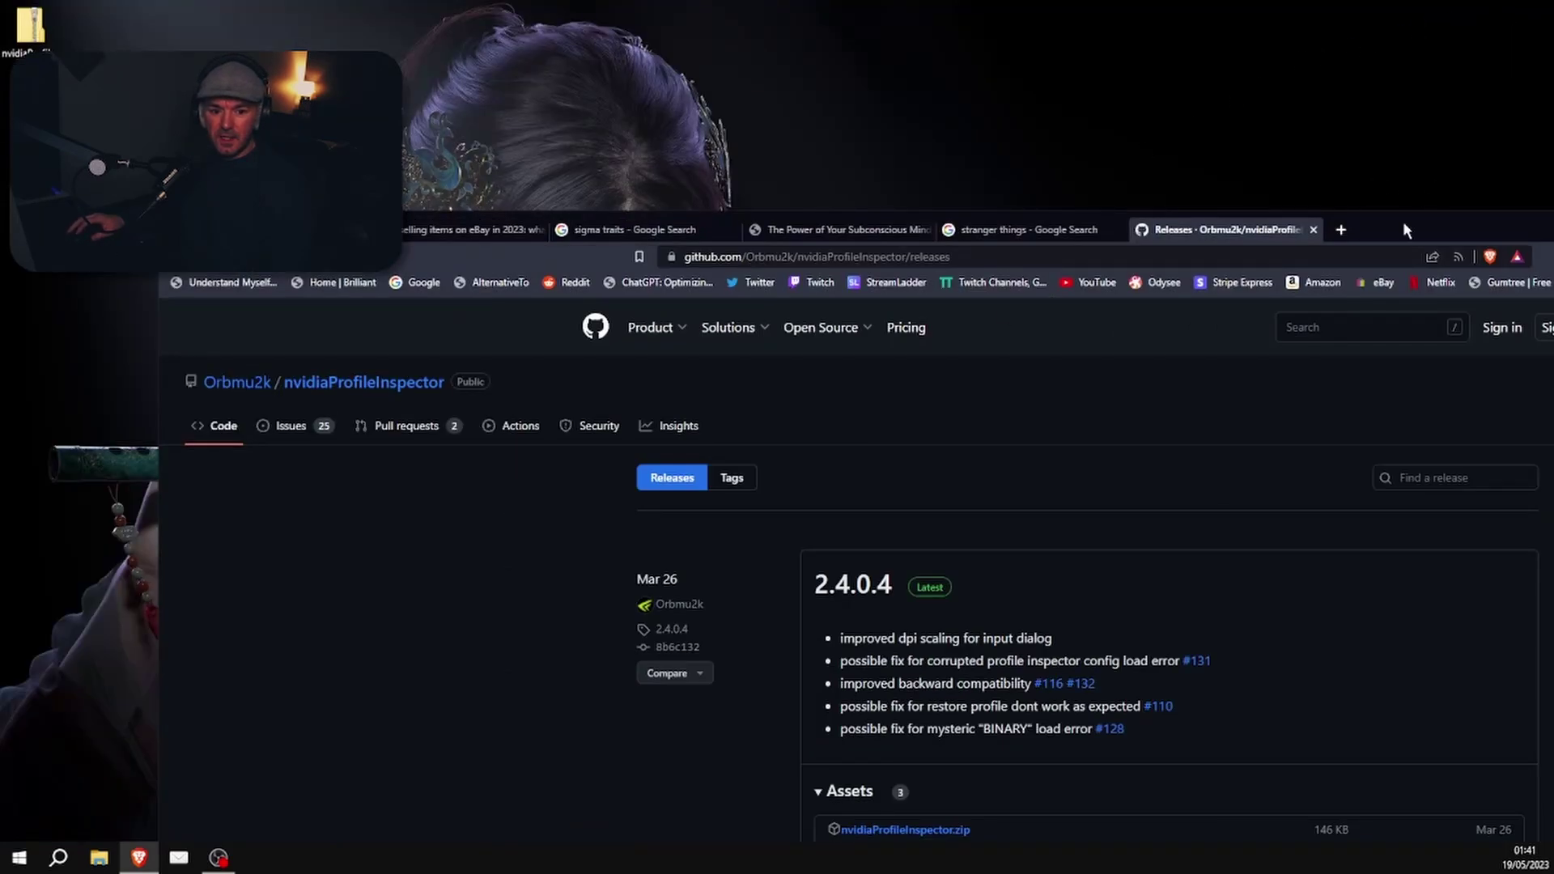
pyautogui.hotkey('alt', 'Left')
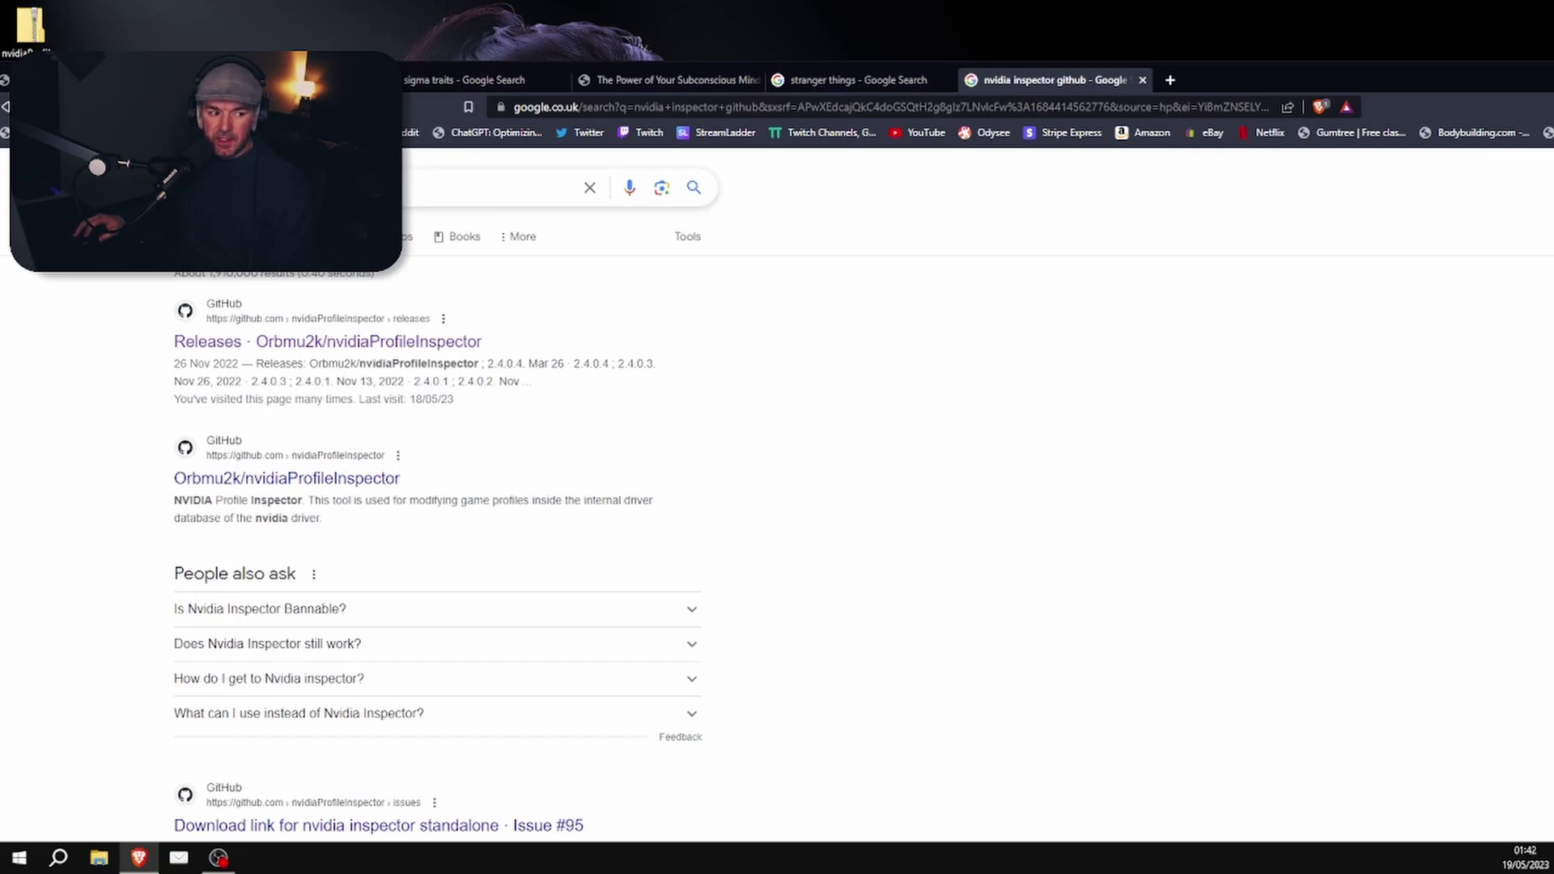
pyautogui.click(342, 346)
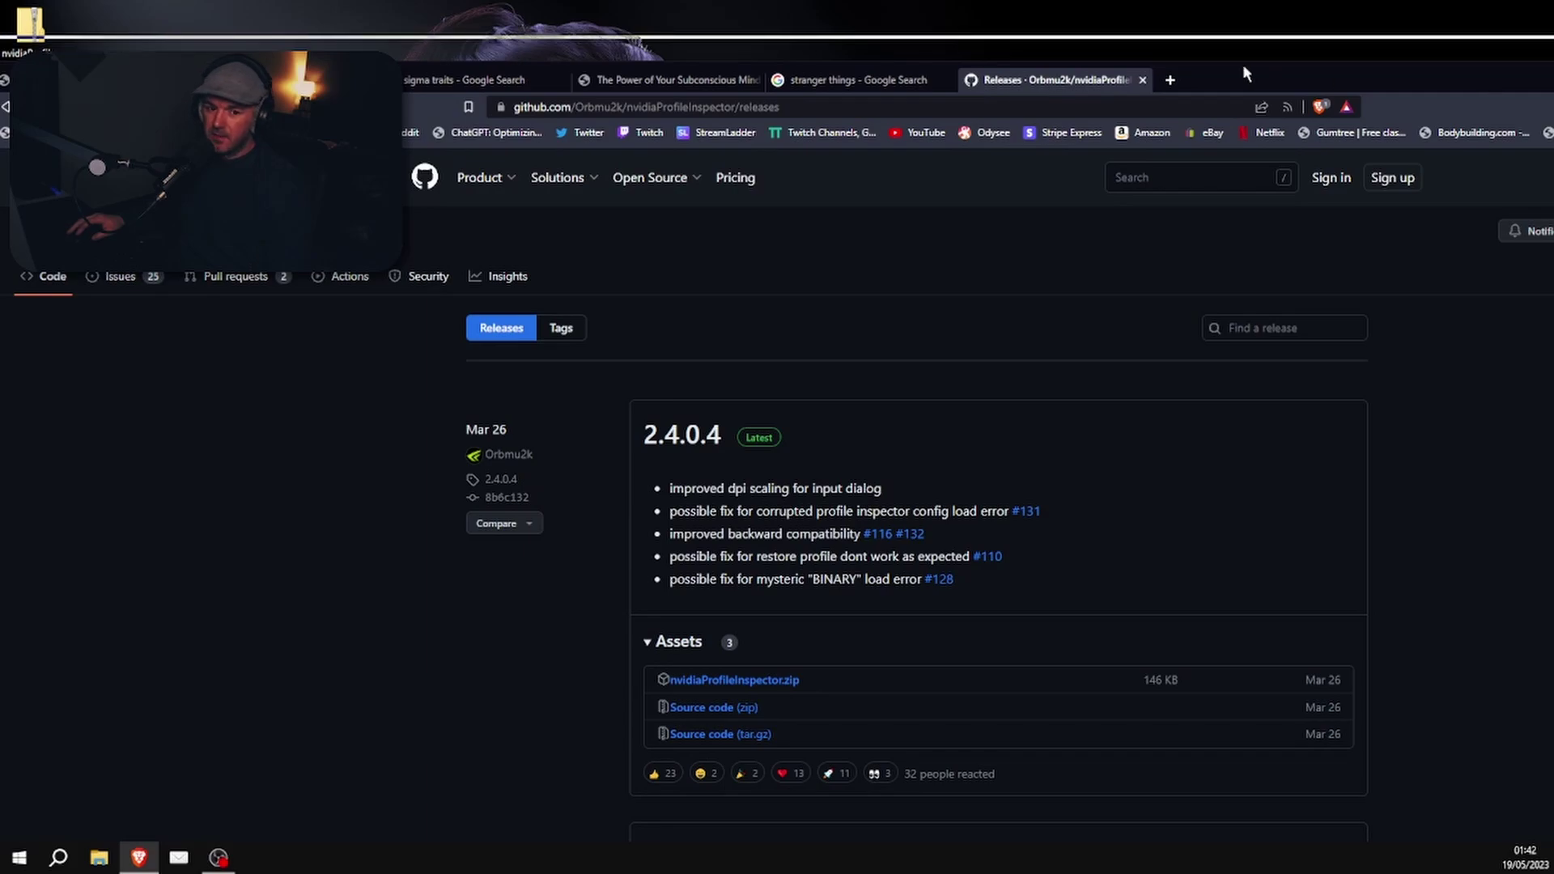
pyautogui.doubleClick(1340, 79)
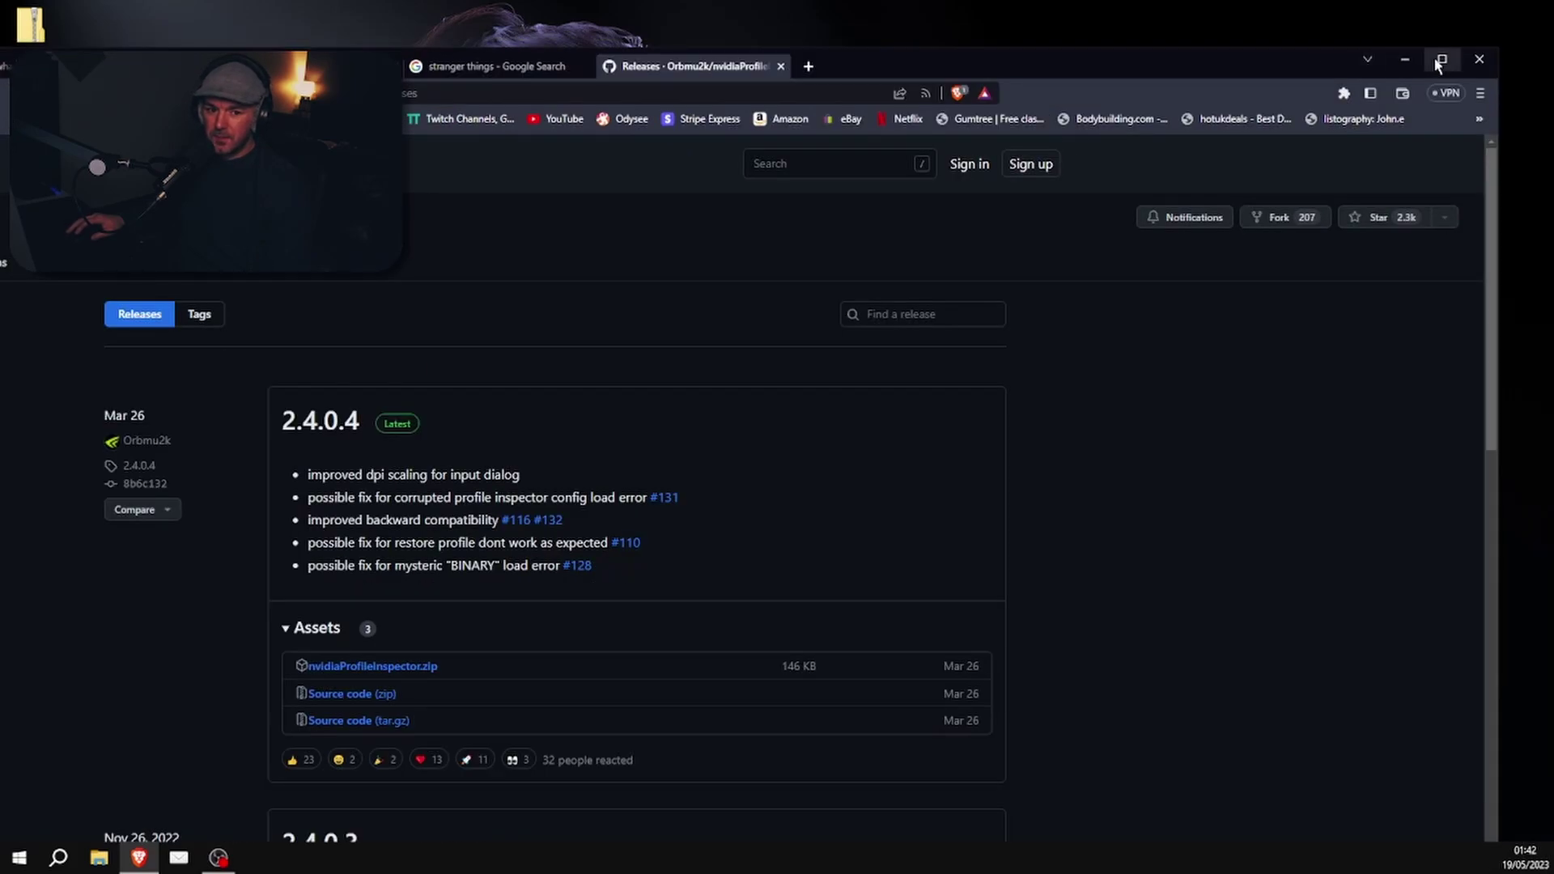
pyautogui.click(1443, 59)
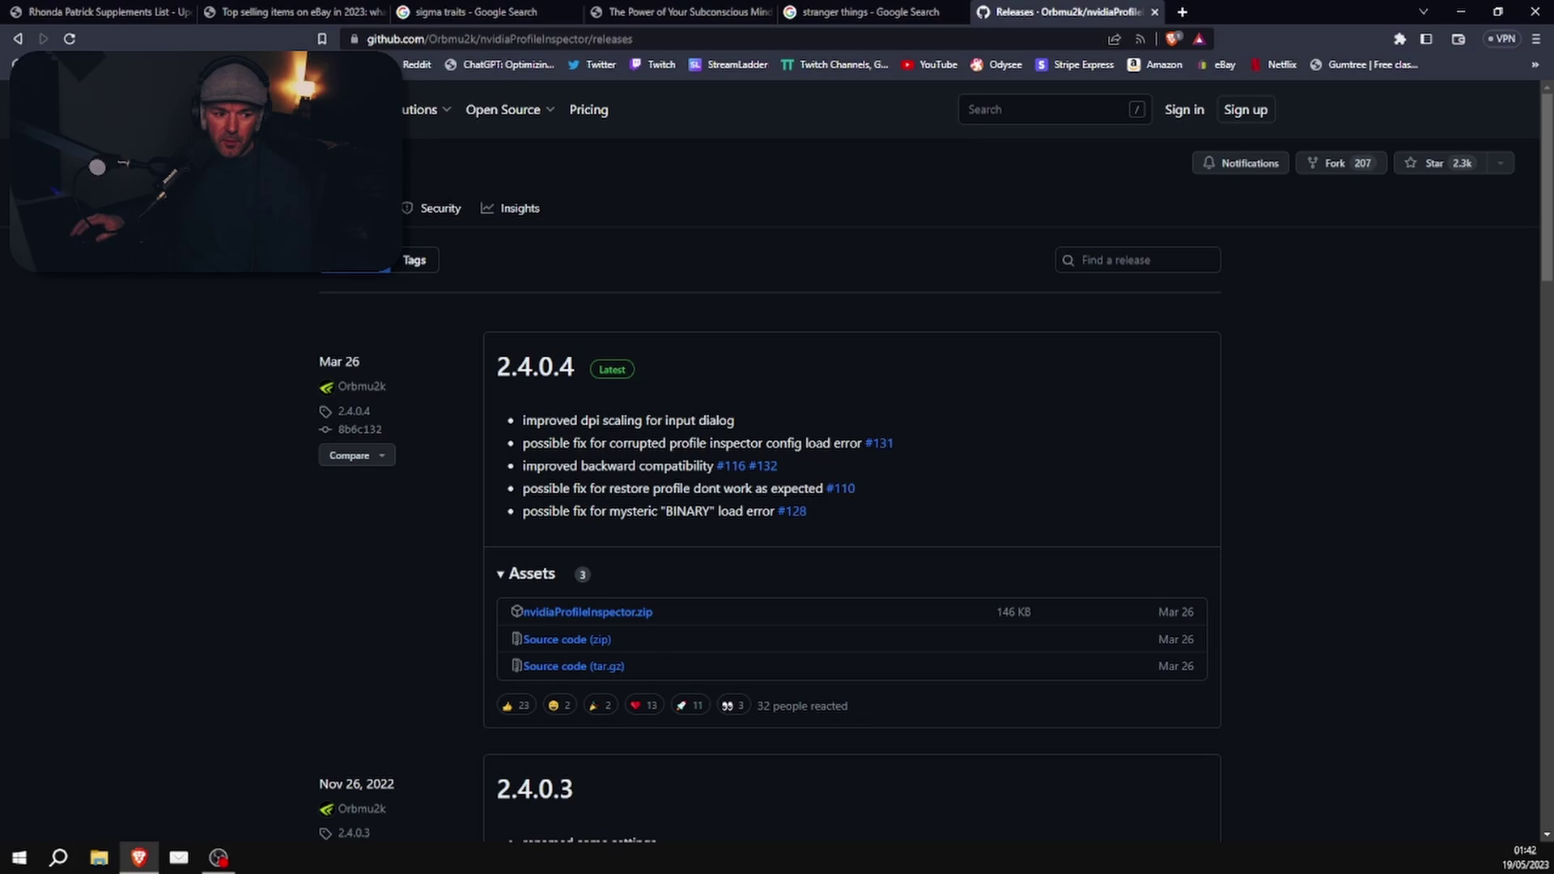
pyautogui.scroll(-1, 616, 438)
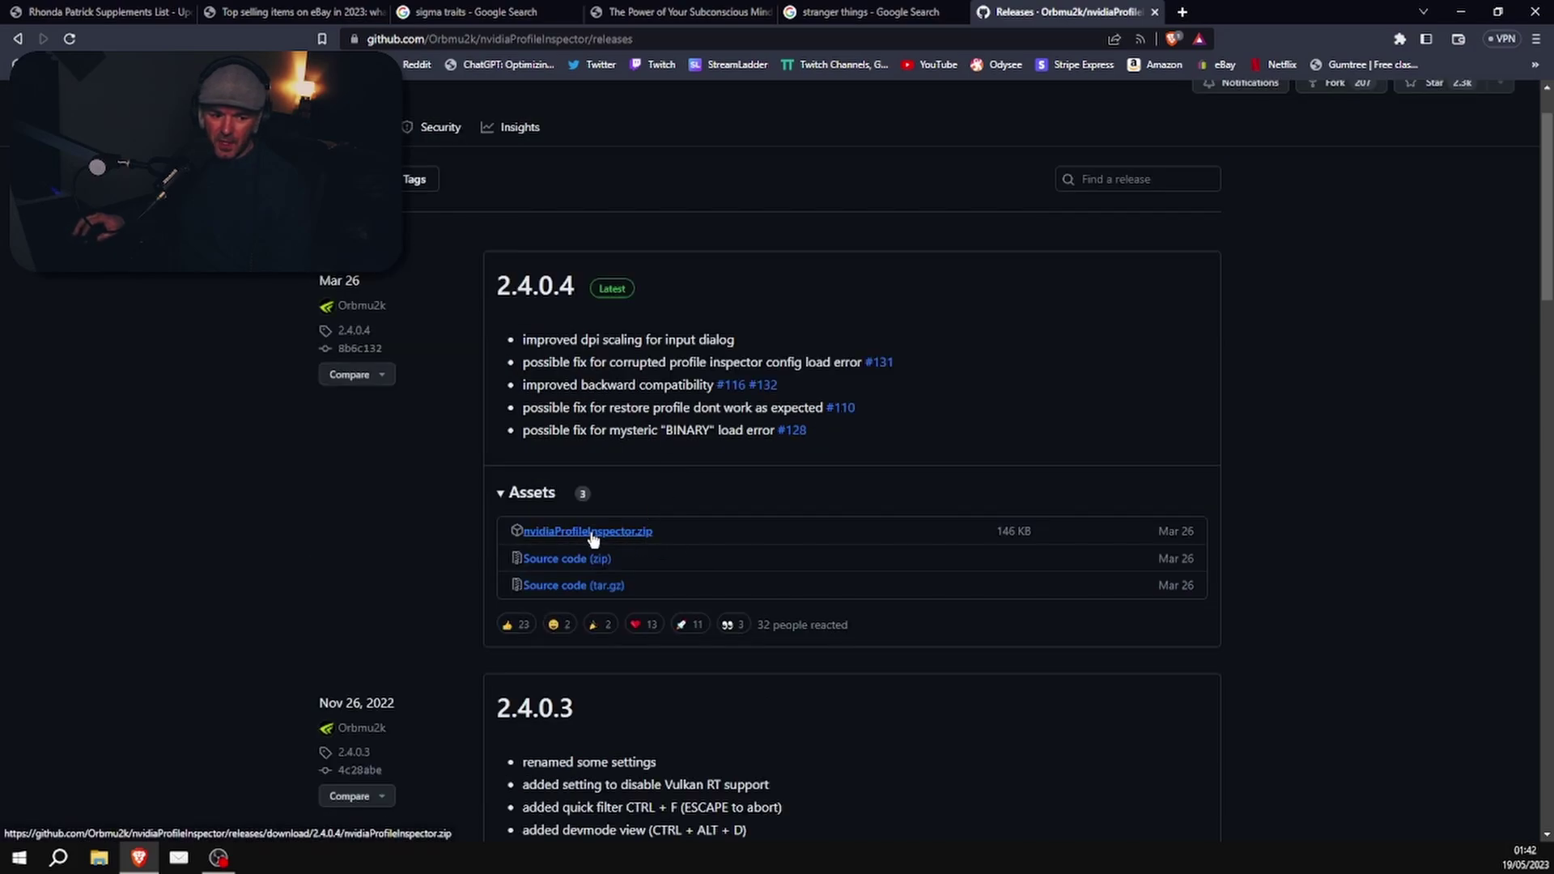
# Download nvidiaProfileInspector.zip from release 2.4.0.4 and save it to the Desktop.
pyautogui.click(649, 537)
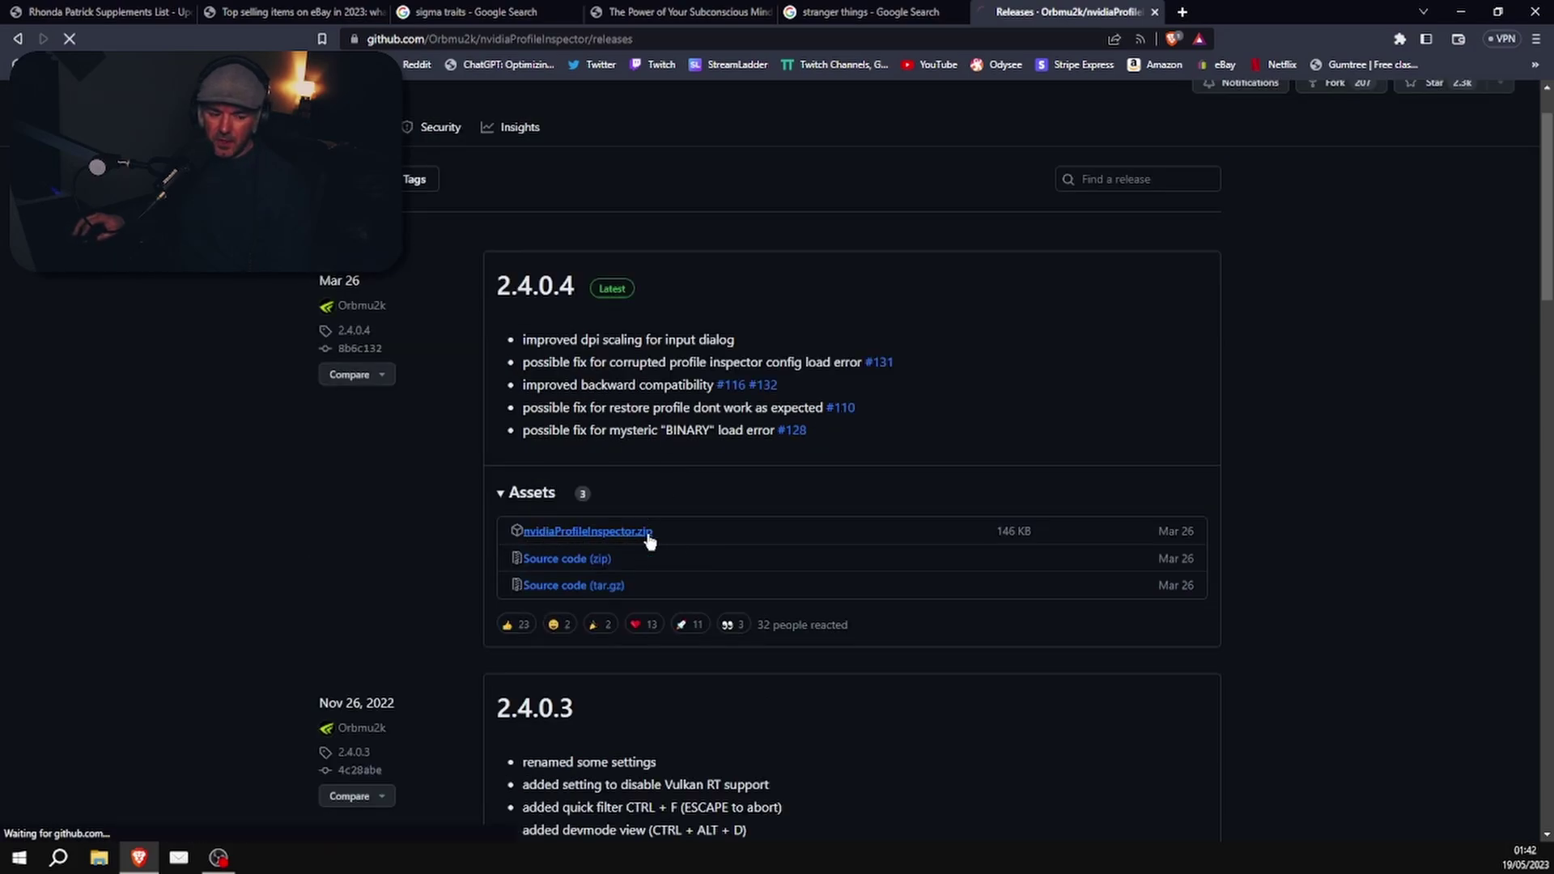
pyautogui.click(752, 444)
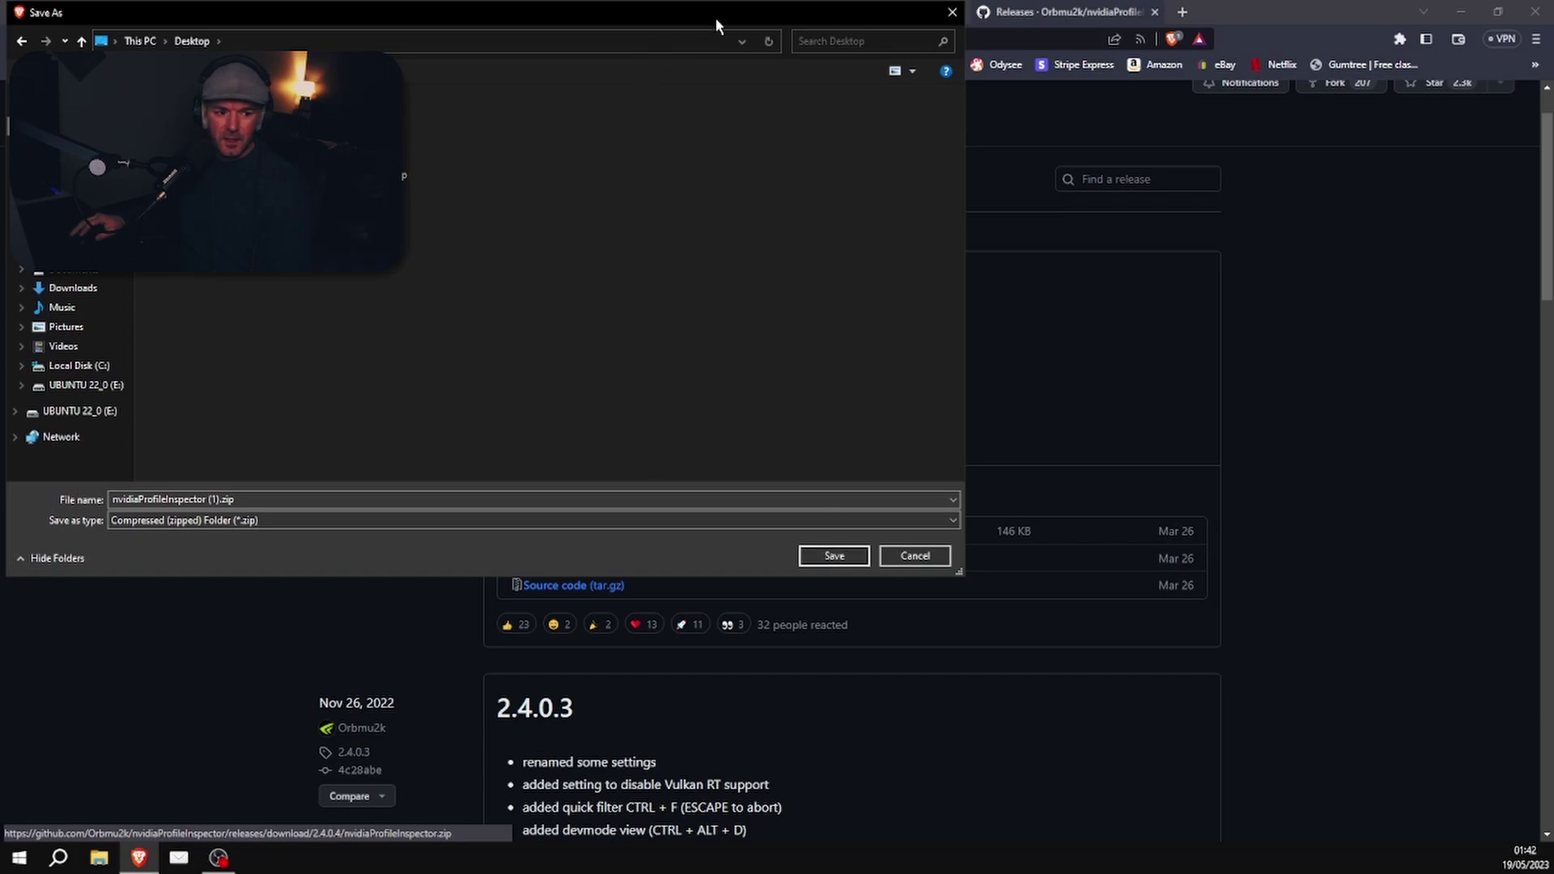
pyautogui.moveTo(716, 25); pyautogui.dragTo(1219, 177)
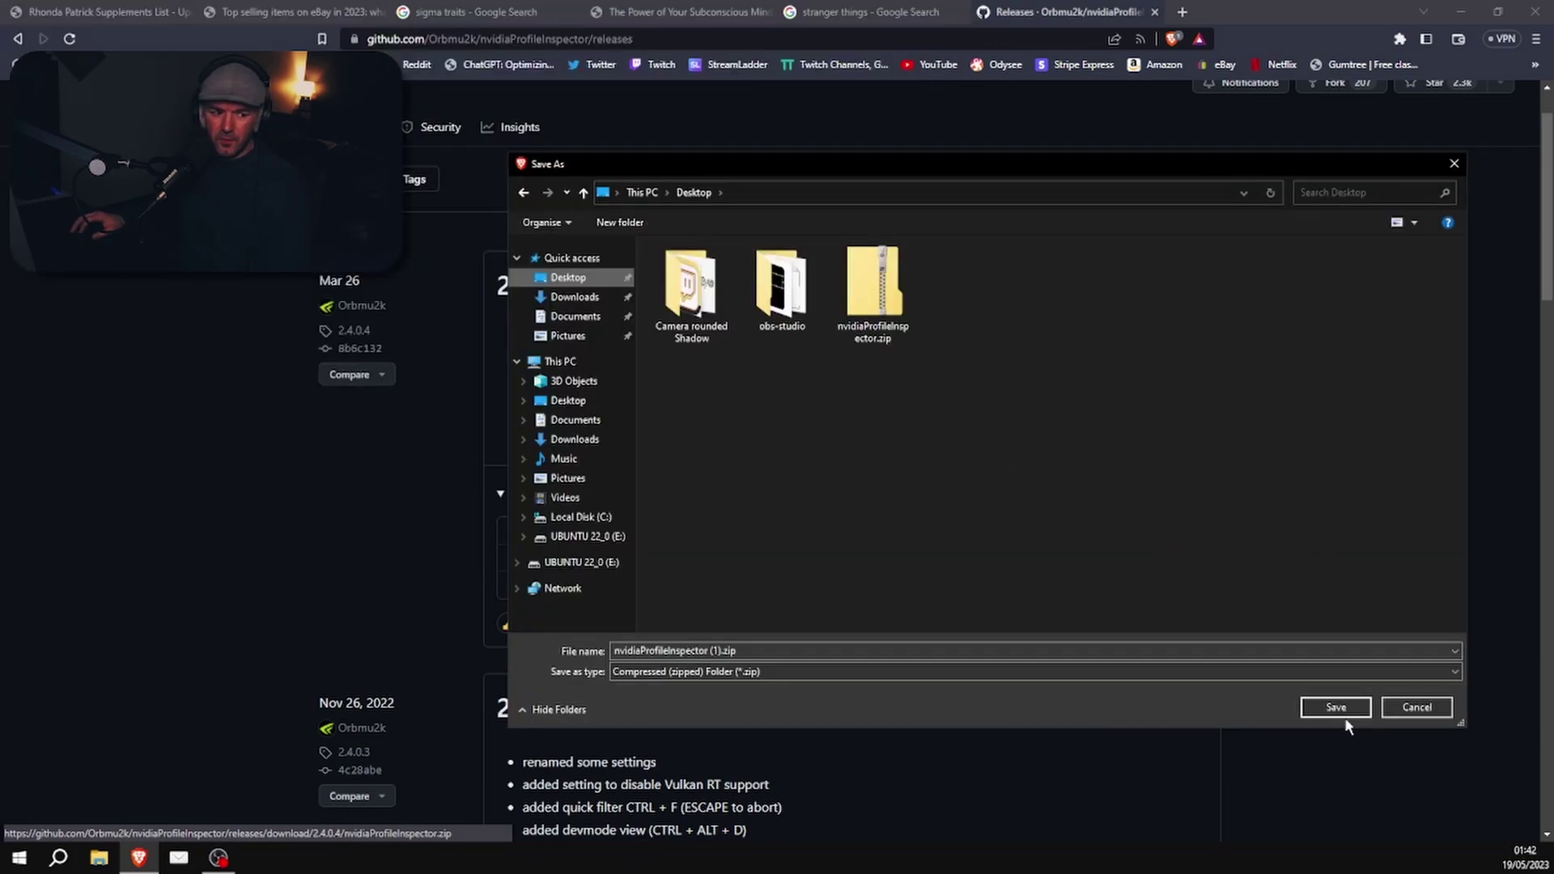
pyautogui.click(1417, 709)
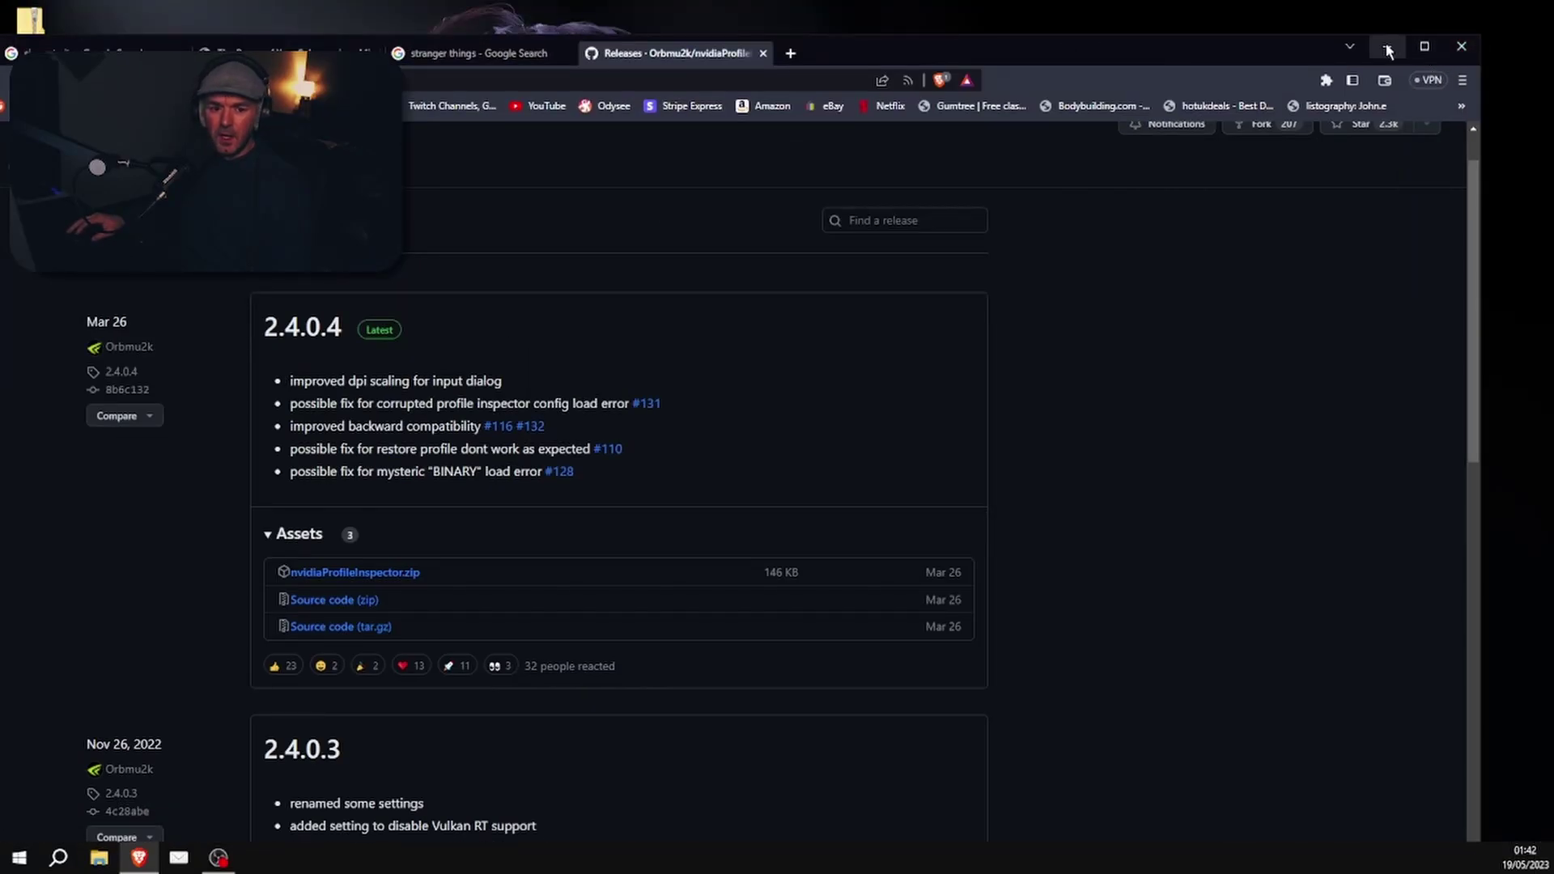
# Copy nvidiaProfileInspector.exe from the downloaded zip onto the desktop and close the zip window.
pyautogui.click(1387, 51)
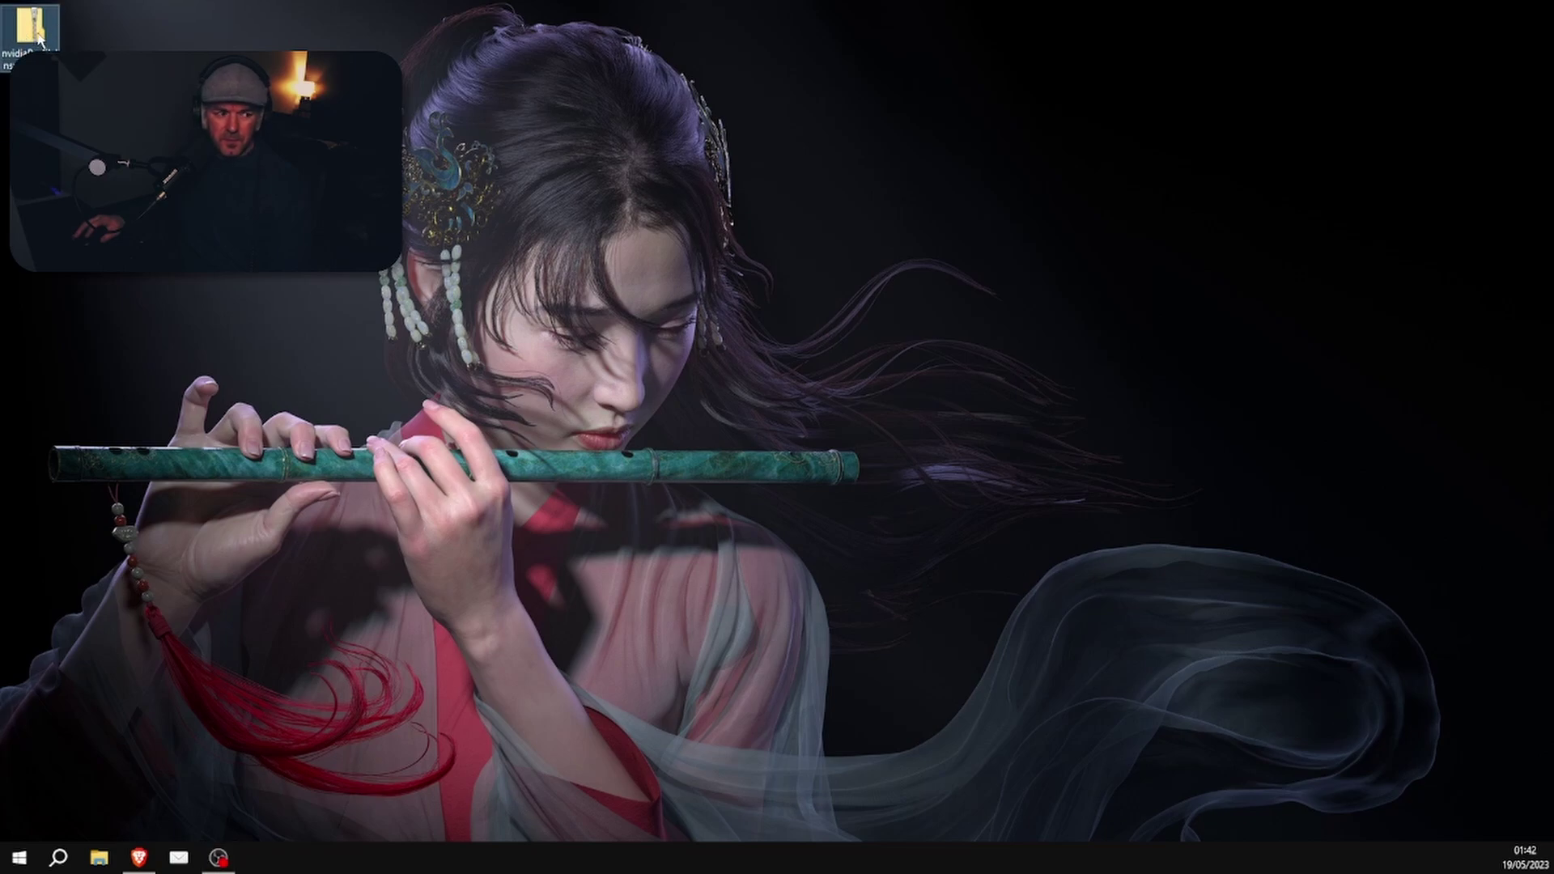
pyautogui.doubleClick(38, 35)
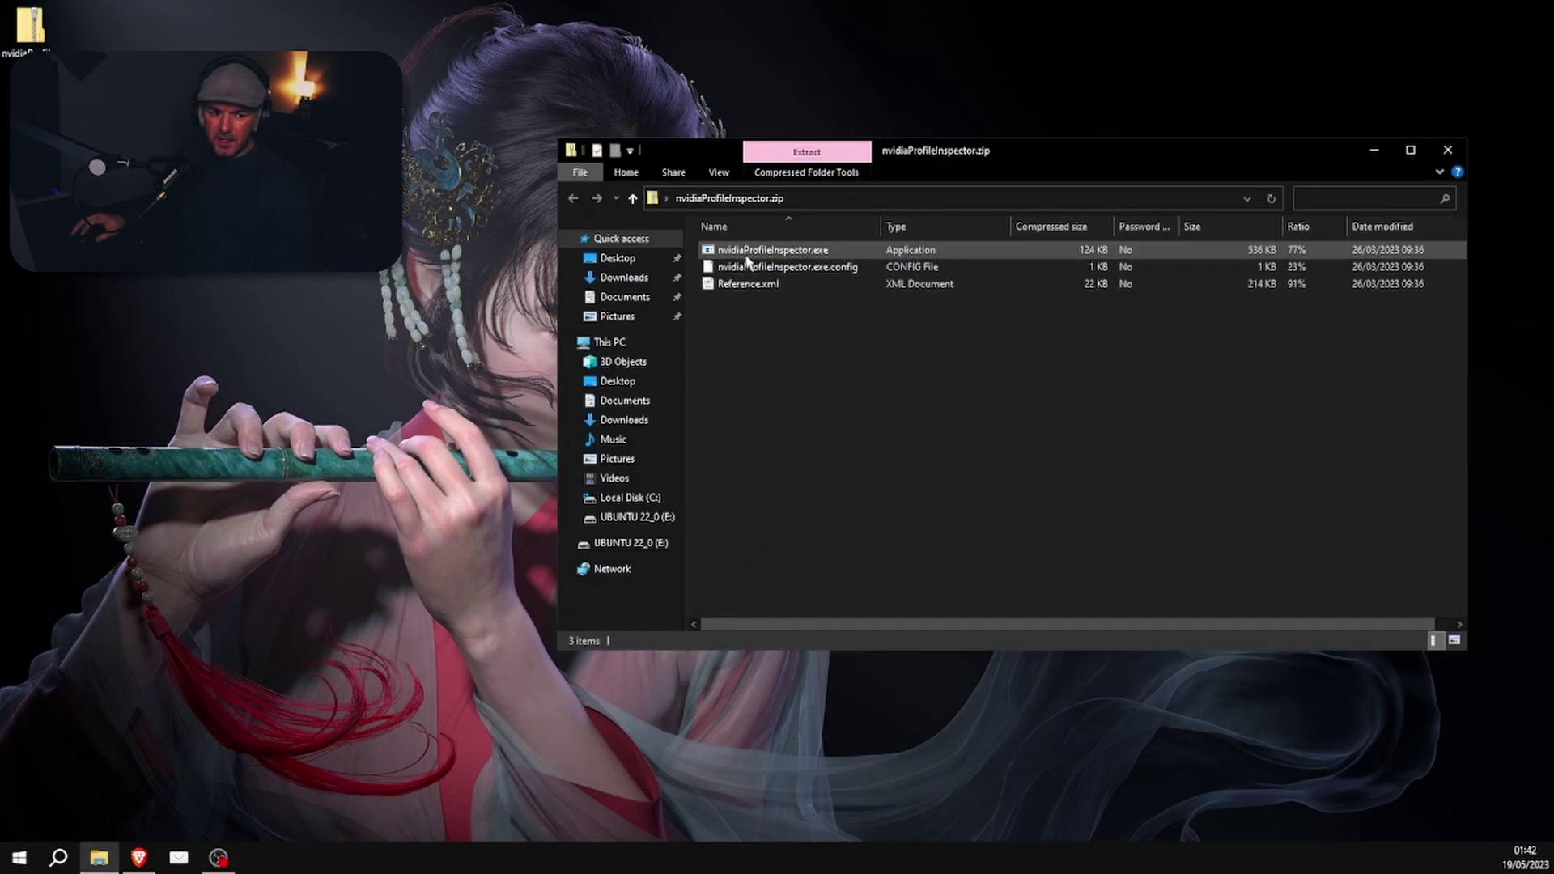
pyautogui.moveTo(808, 257); pyautogui.dragTo(405, 279)
pyautogui.click(1457, 151)
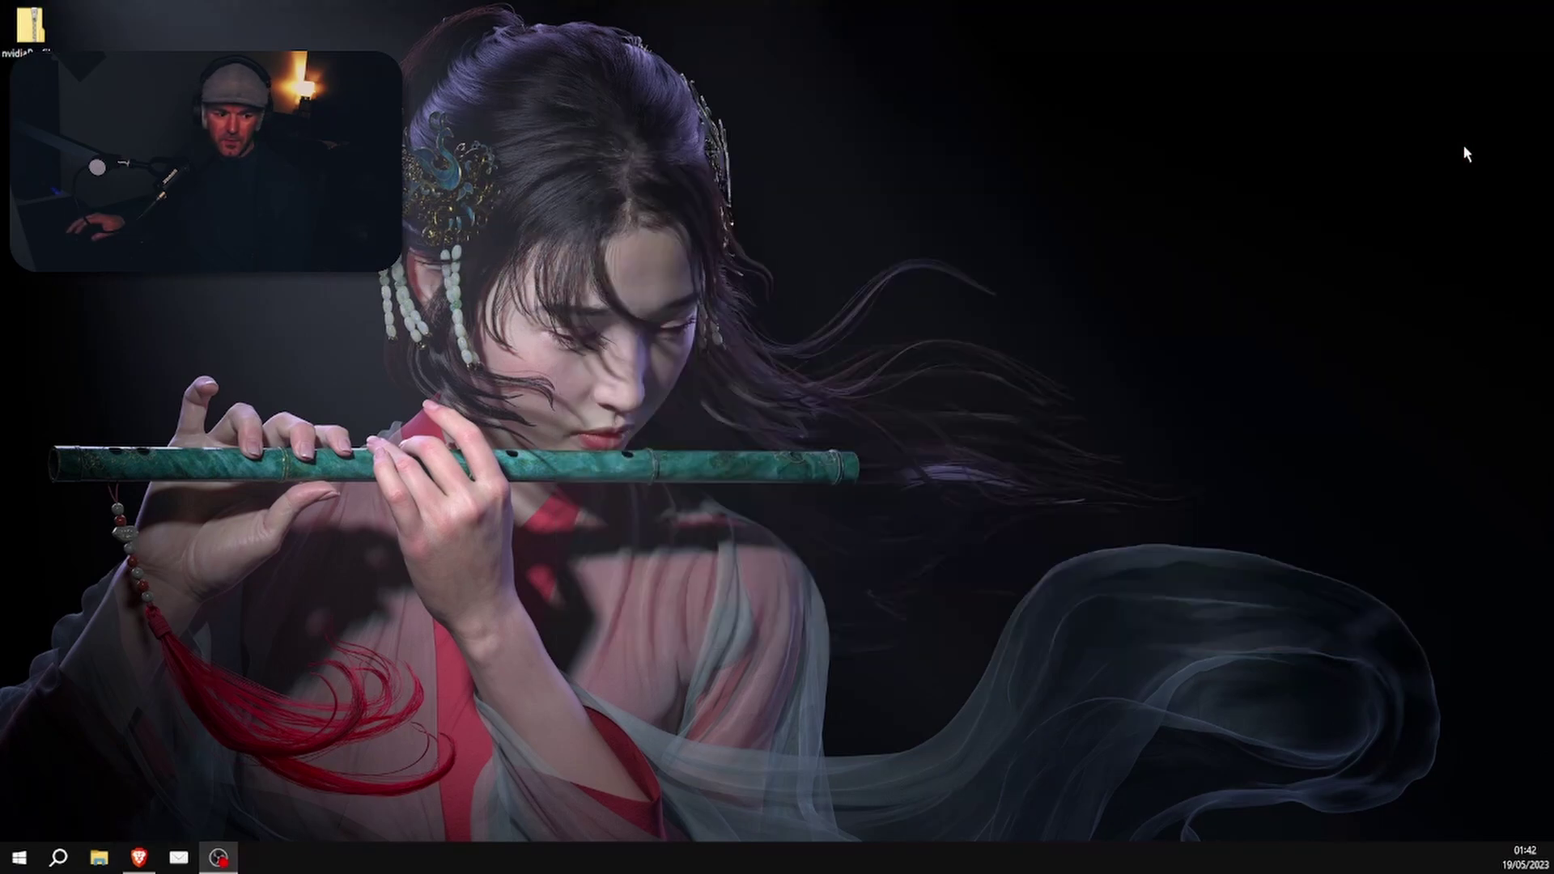
pyautogui.moveTo(32, 105); pyautogui.dragTo(272, 293)
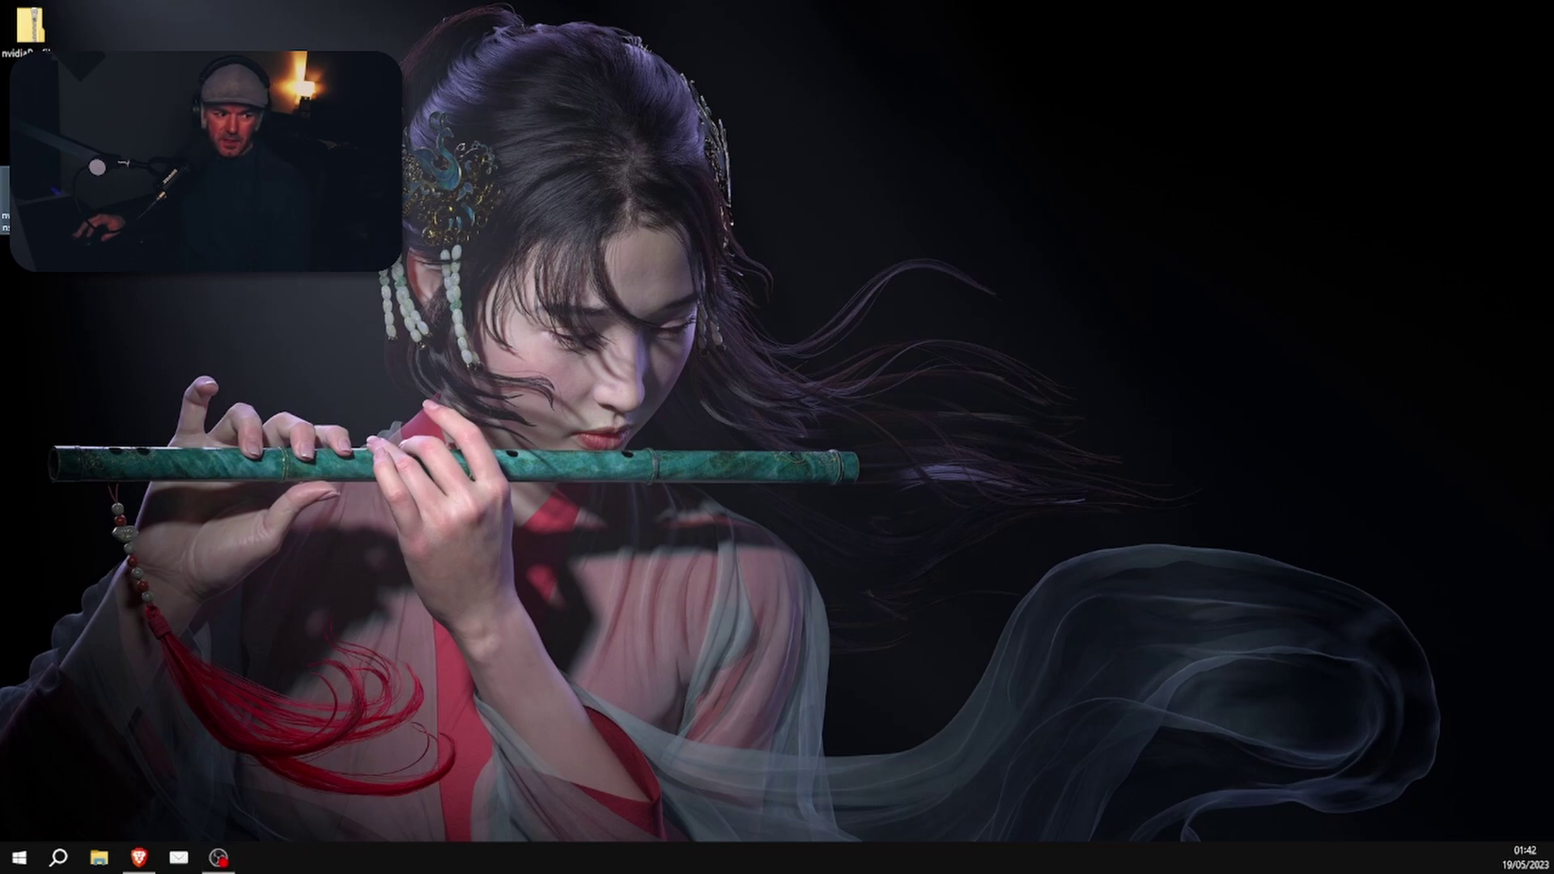
# Launch nvidiaProfileInspector.exe, reposition its window and toggle the settings-list filter.
pyautogui.hotkey('shift', 'F10')
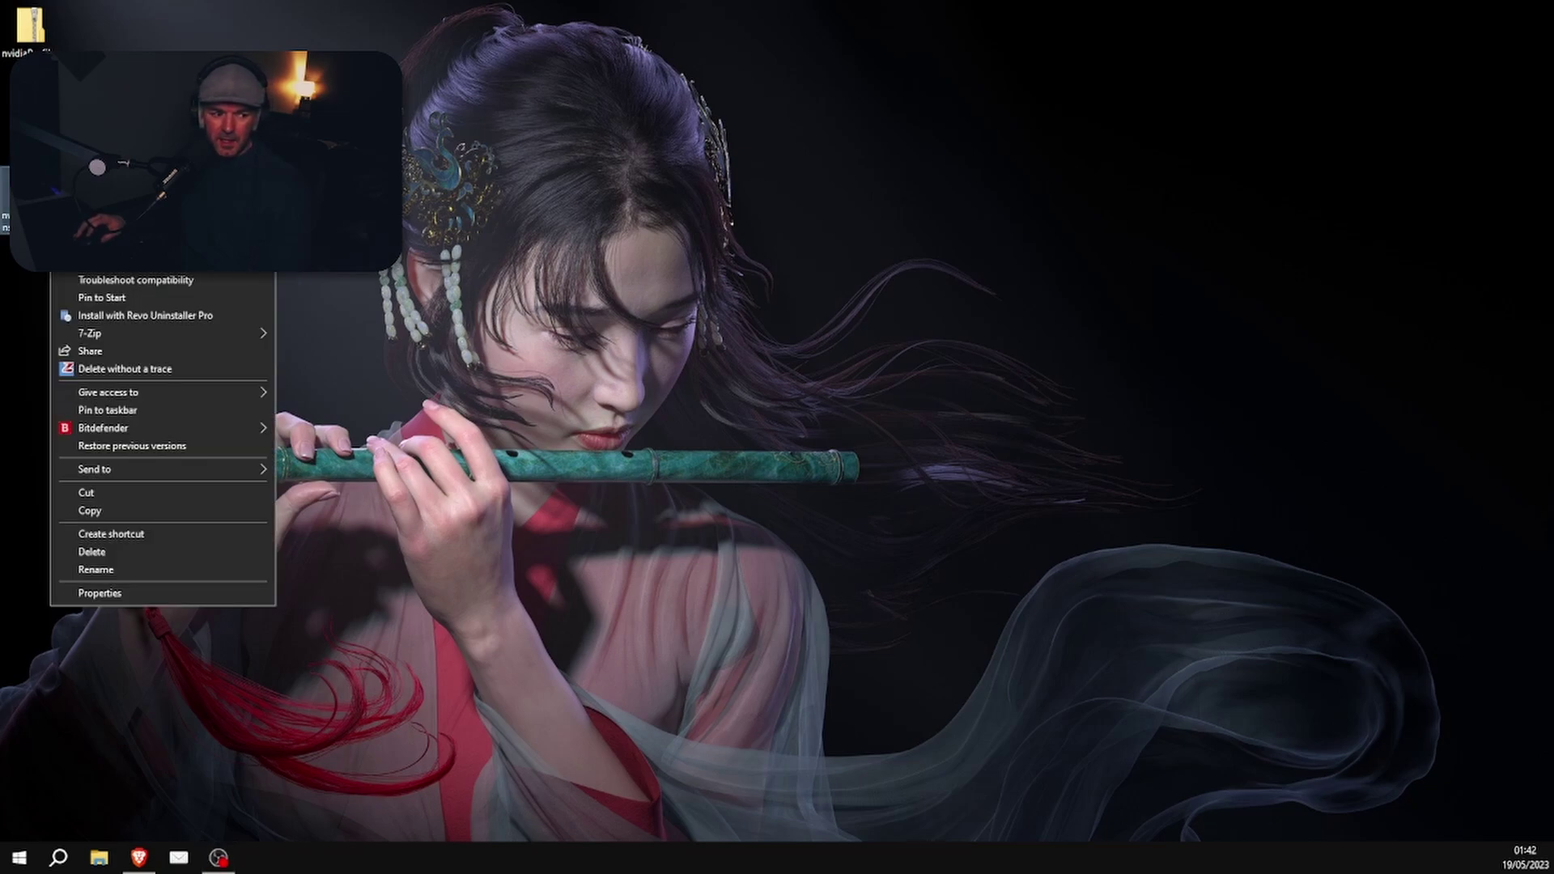
pyautogui.press('Escape')
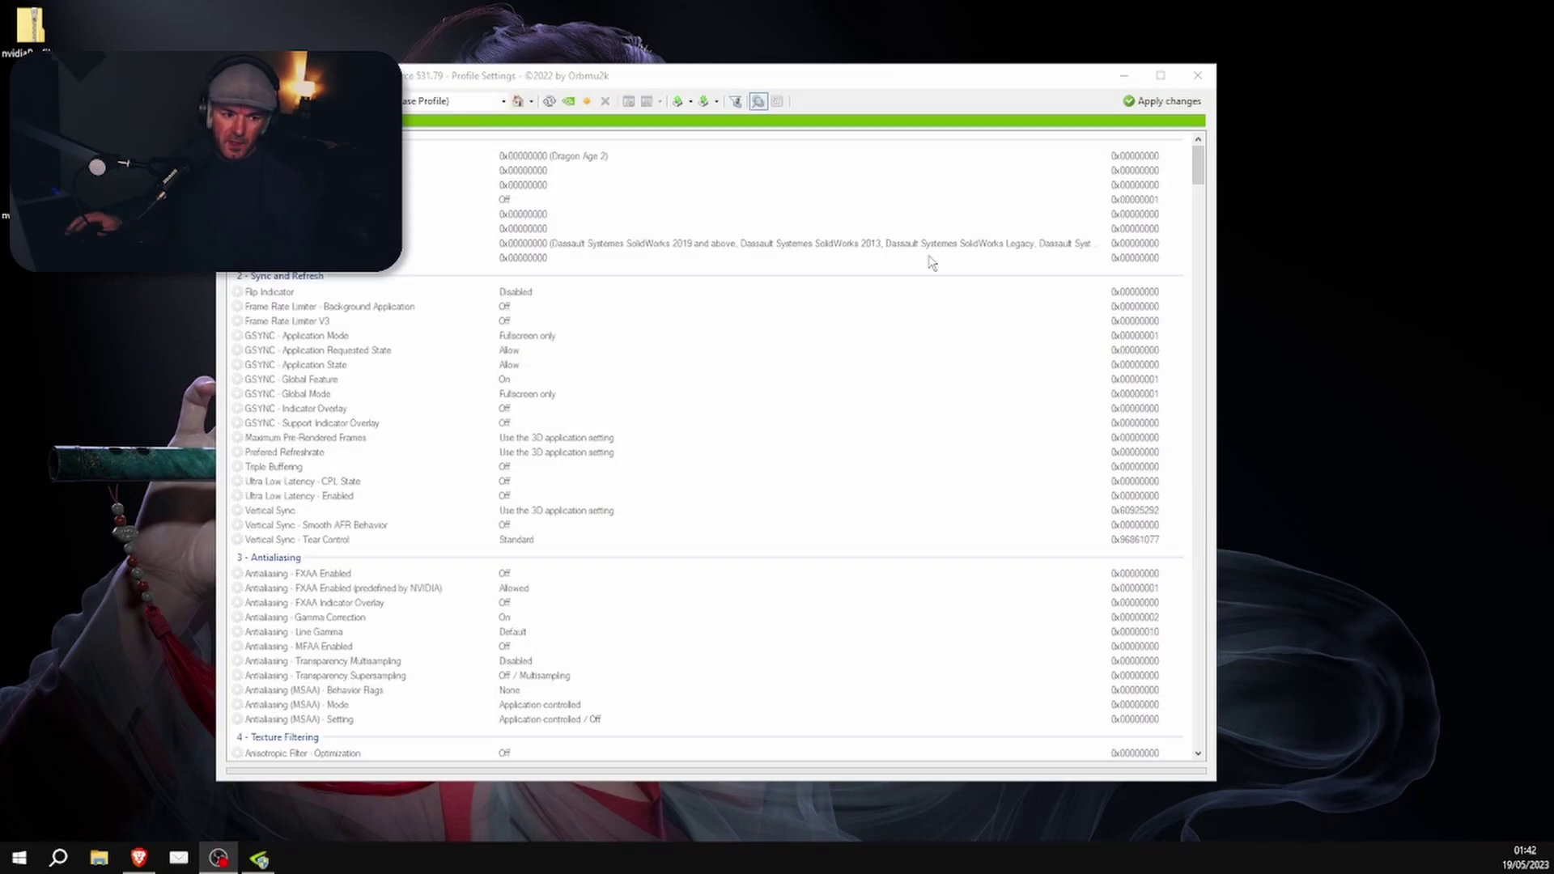
pyautogui.moveTo(982, 76); pyautogui.dragTo(974, 55)
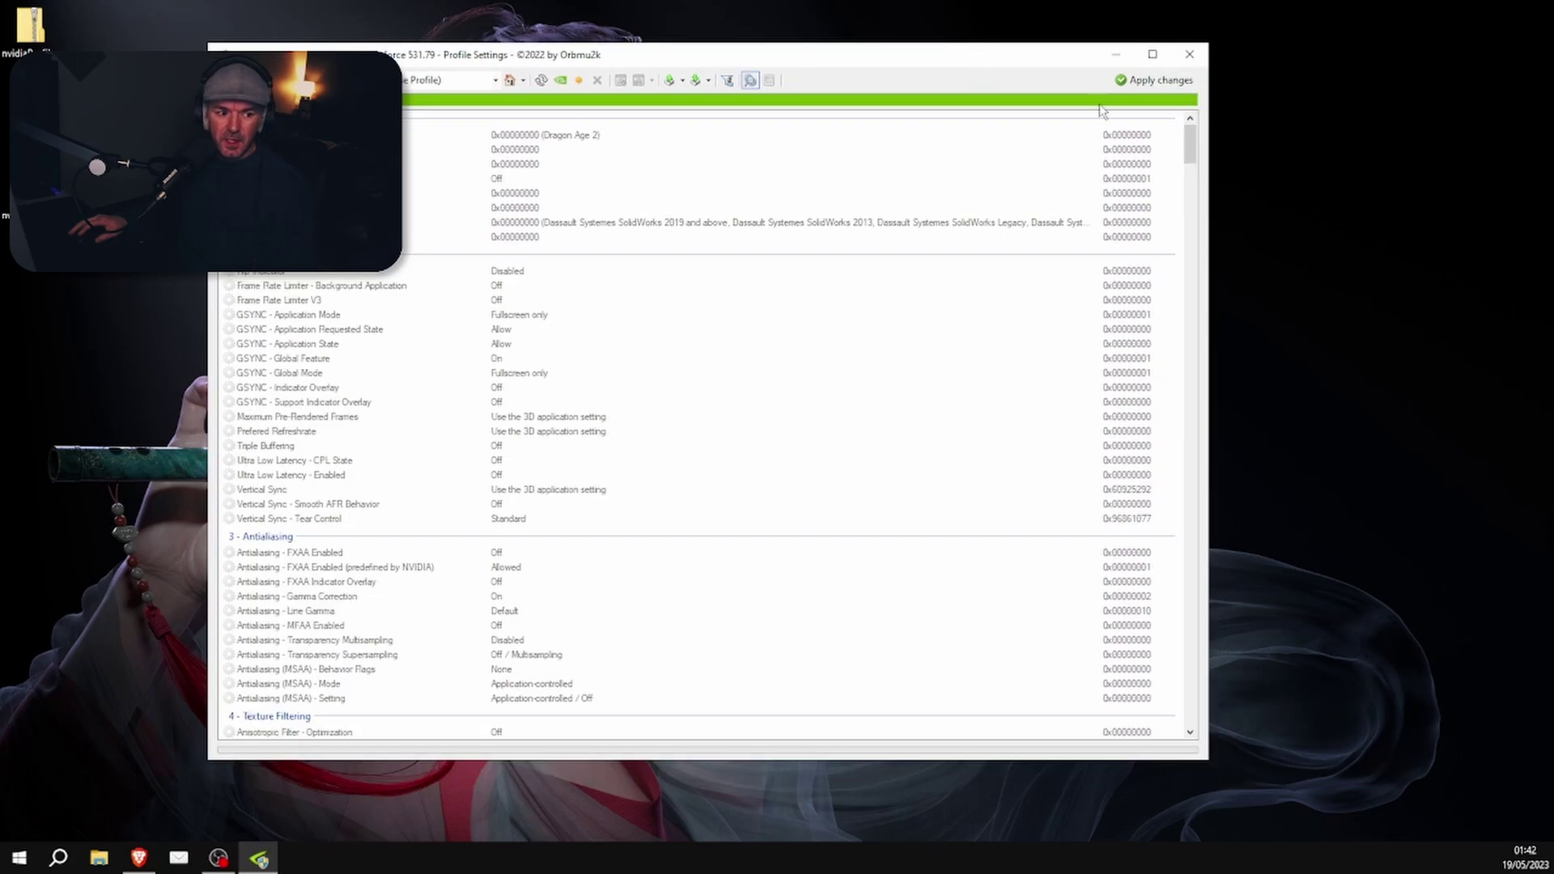
pyautogui.click(728, 84)
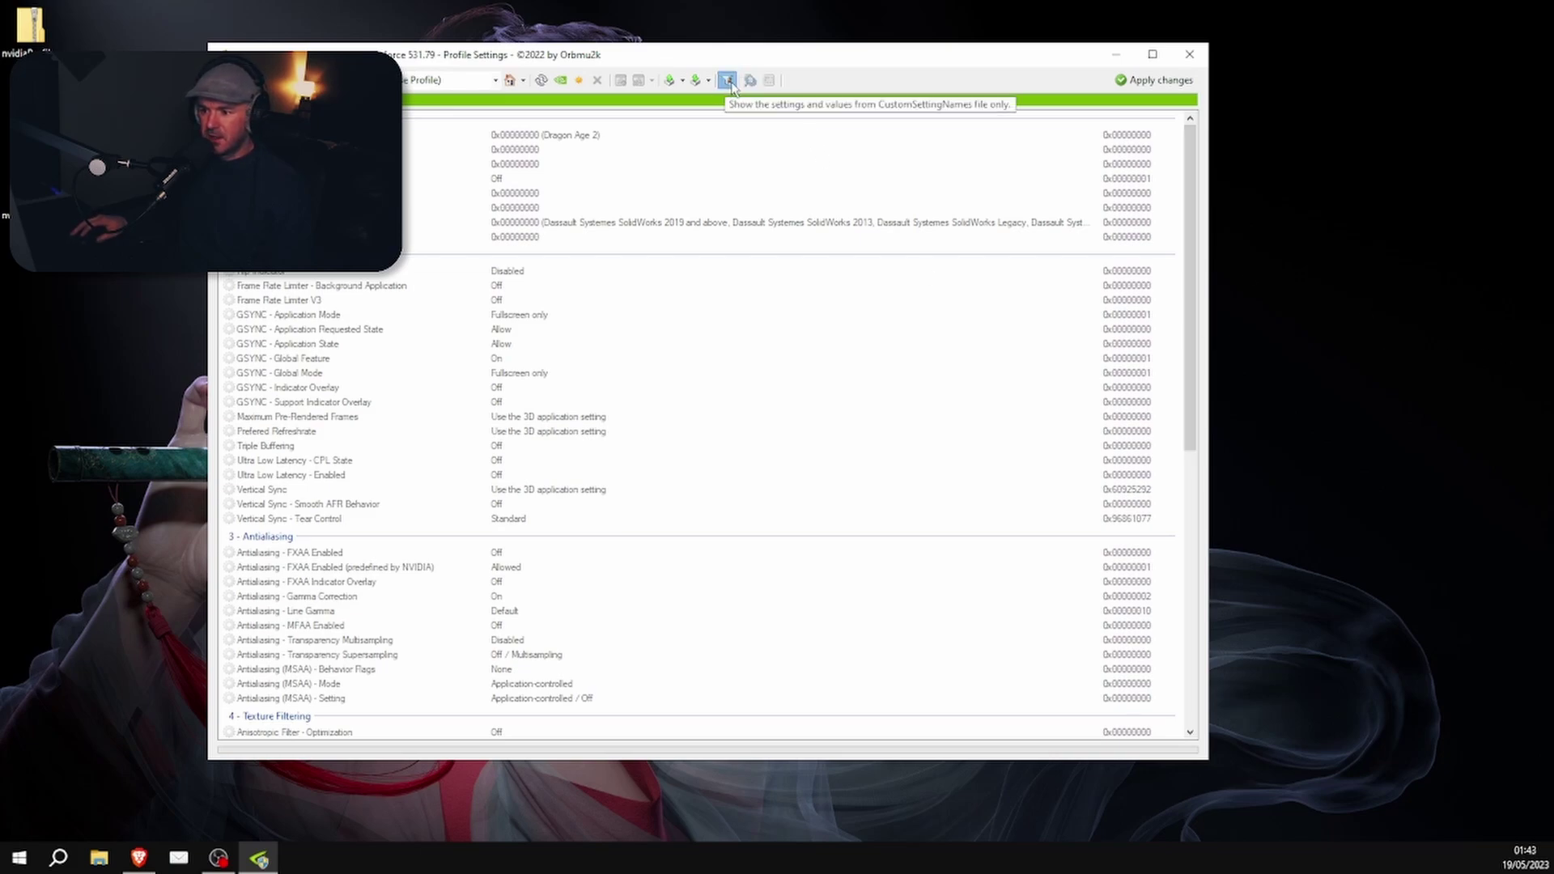
# Turn off the CustomSettingNames-only filter to show all settings, then drop down the profile list.
pyautogui.click(728, 80)
pyautogui.click(751, 80)
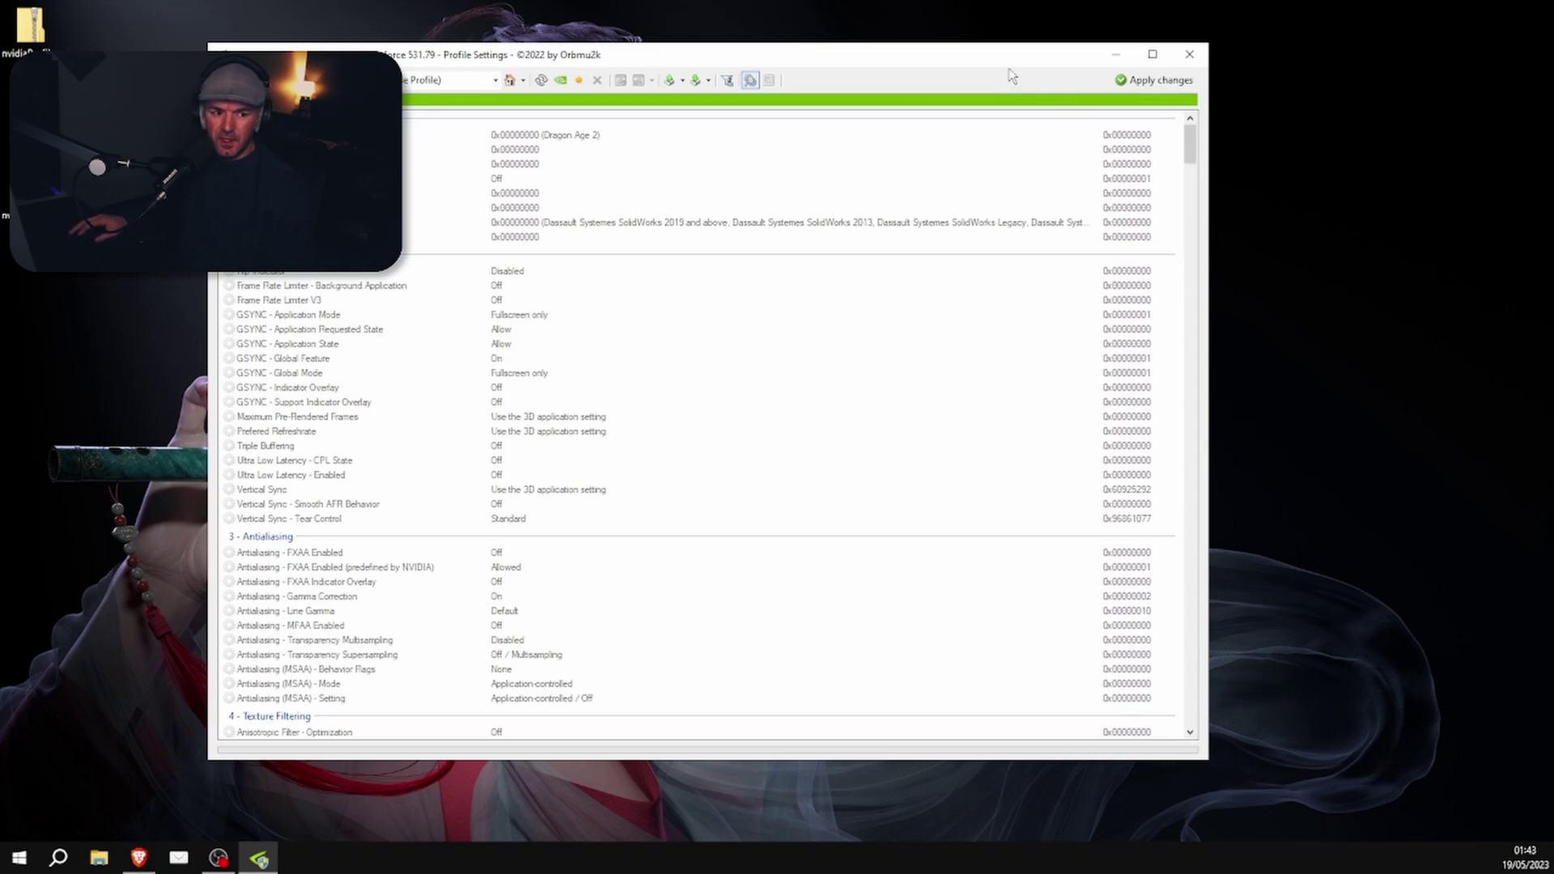
pyautogui.moveTo(968, 58); pyautogui.dragTo(1154, 69)
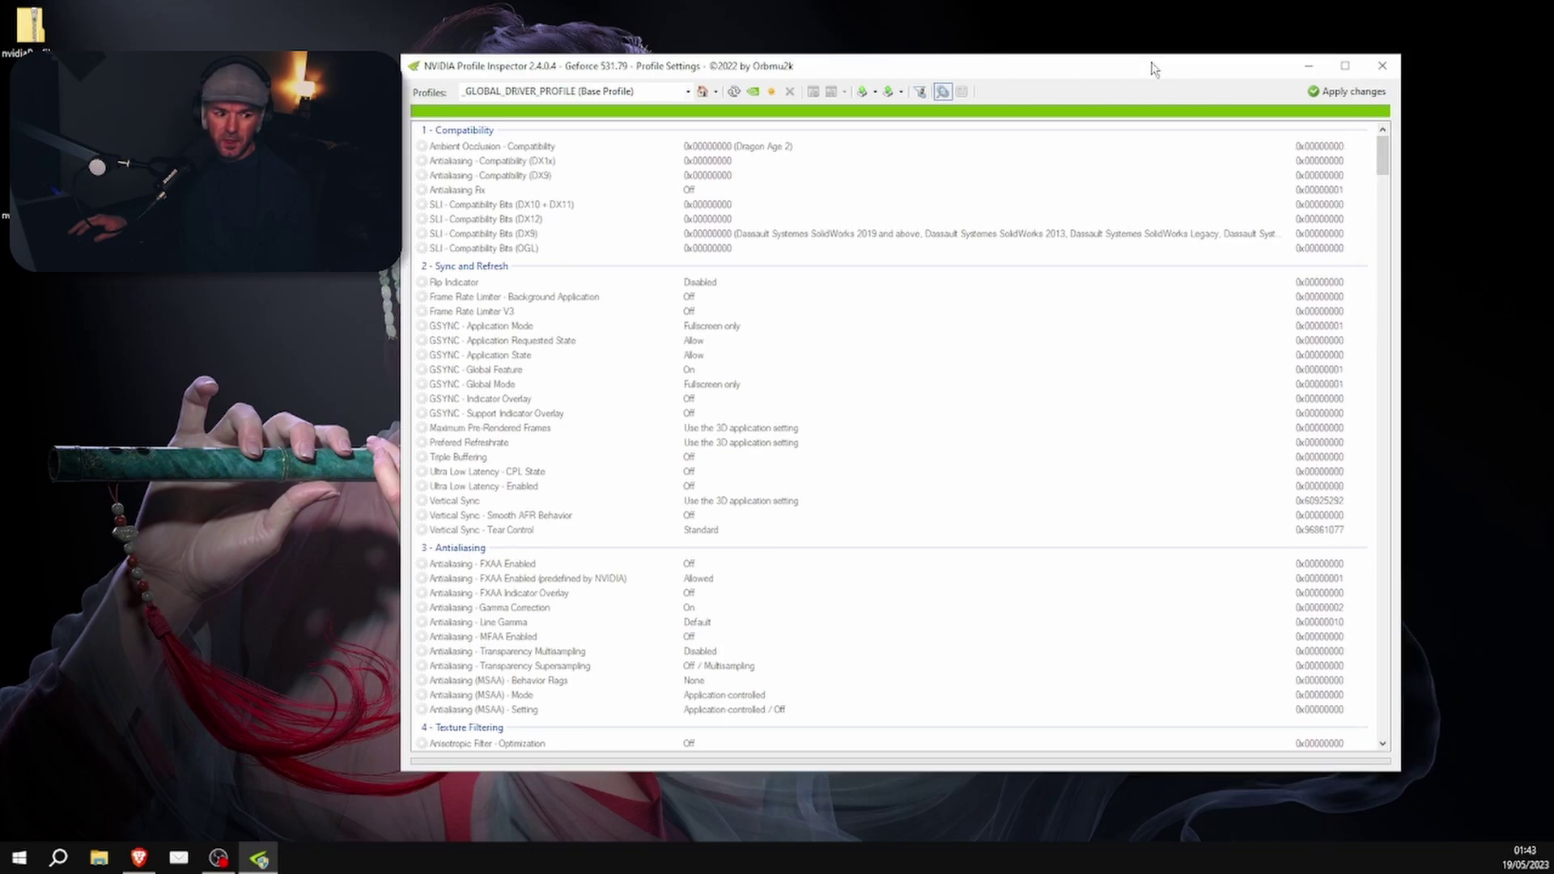
pyautogui.click(689, 91)
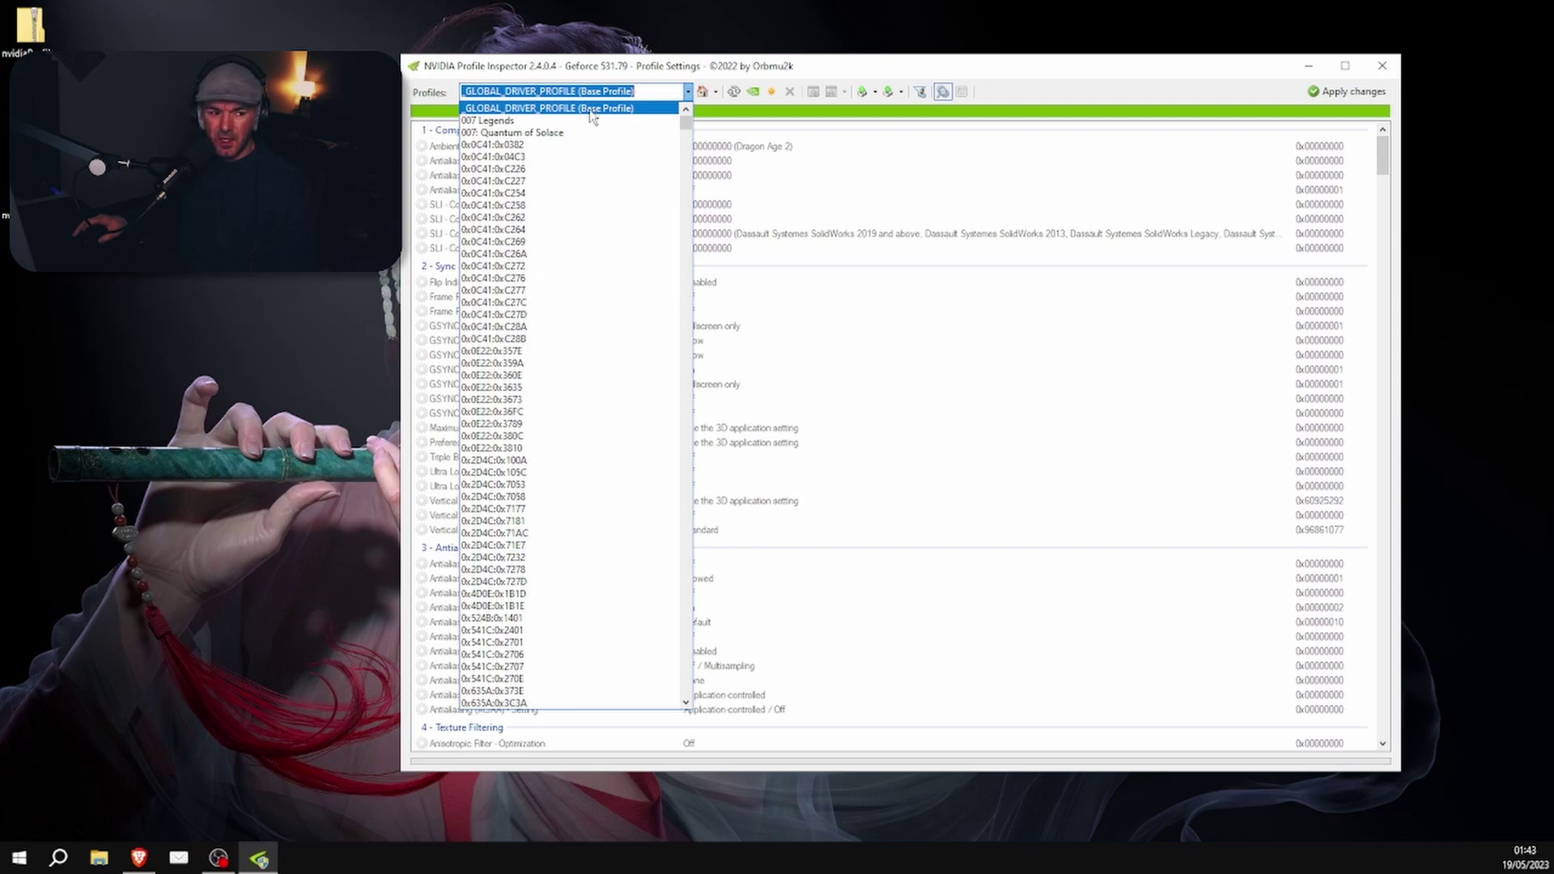
# Keep the global profile and set rBAR - Feature to Enabled under 5 - Common.
pyautogui.click(580, 111)
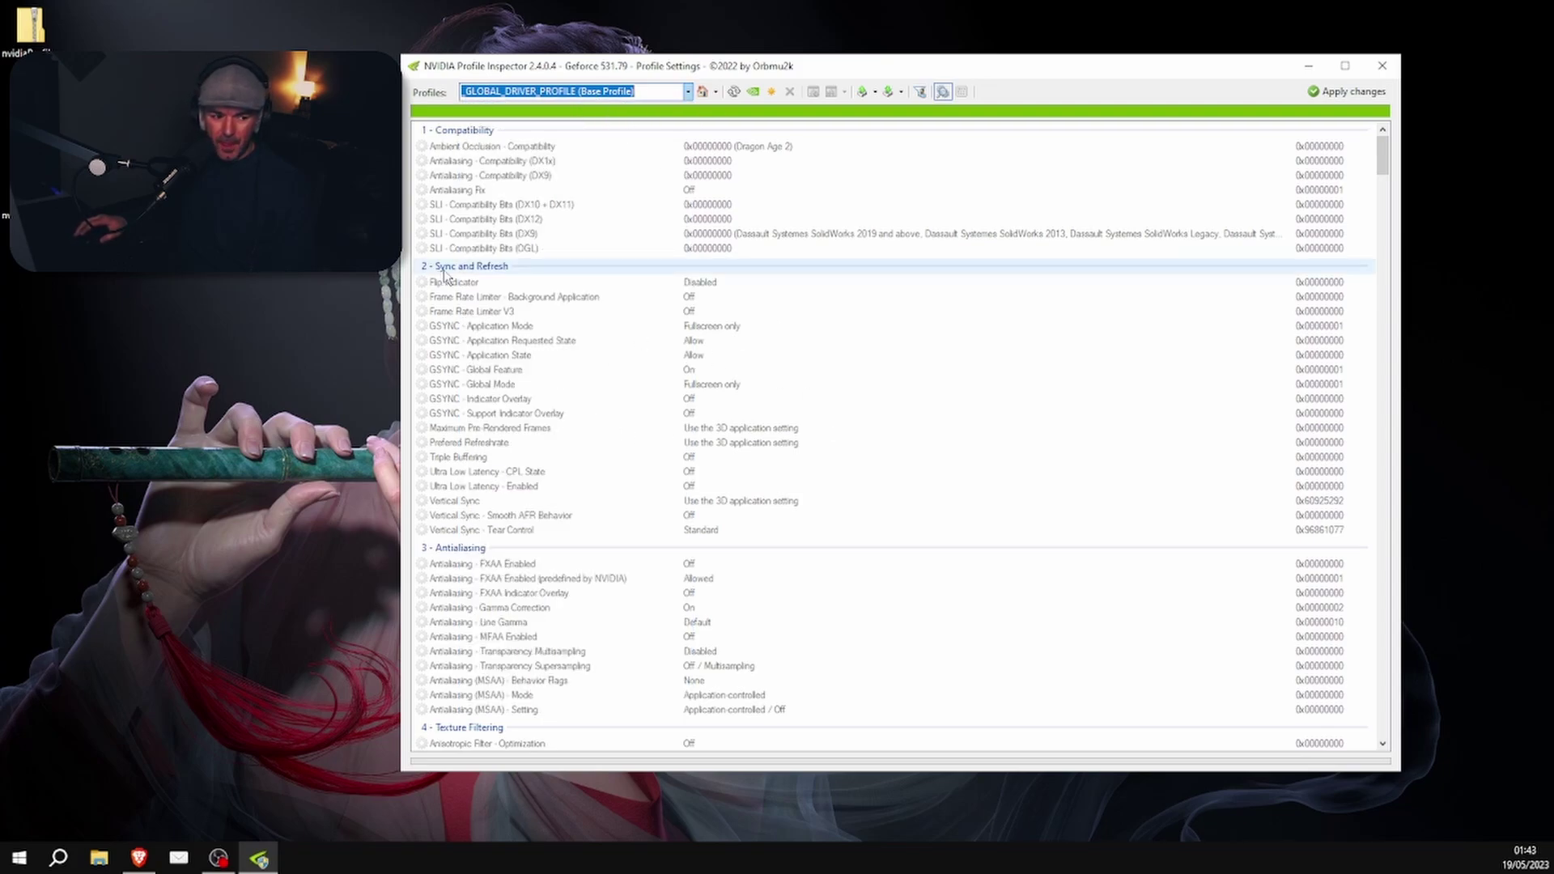
pyautogui.scroll(-9, 584, 416)
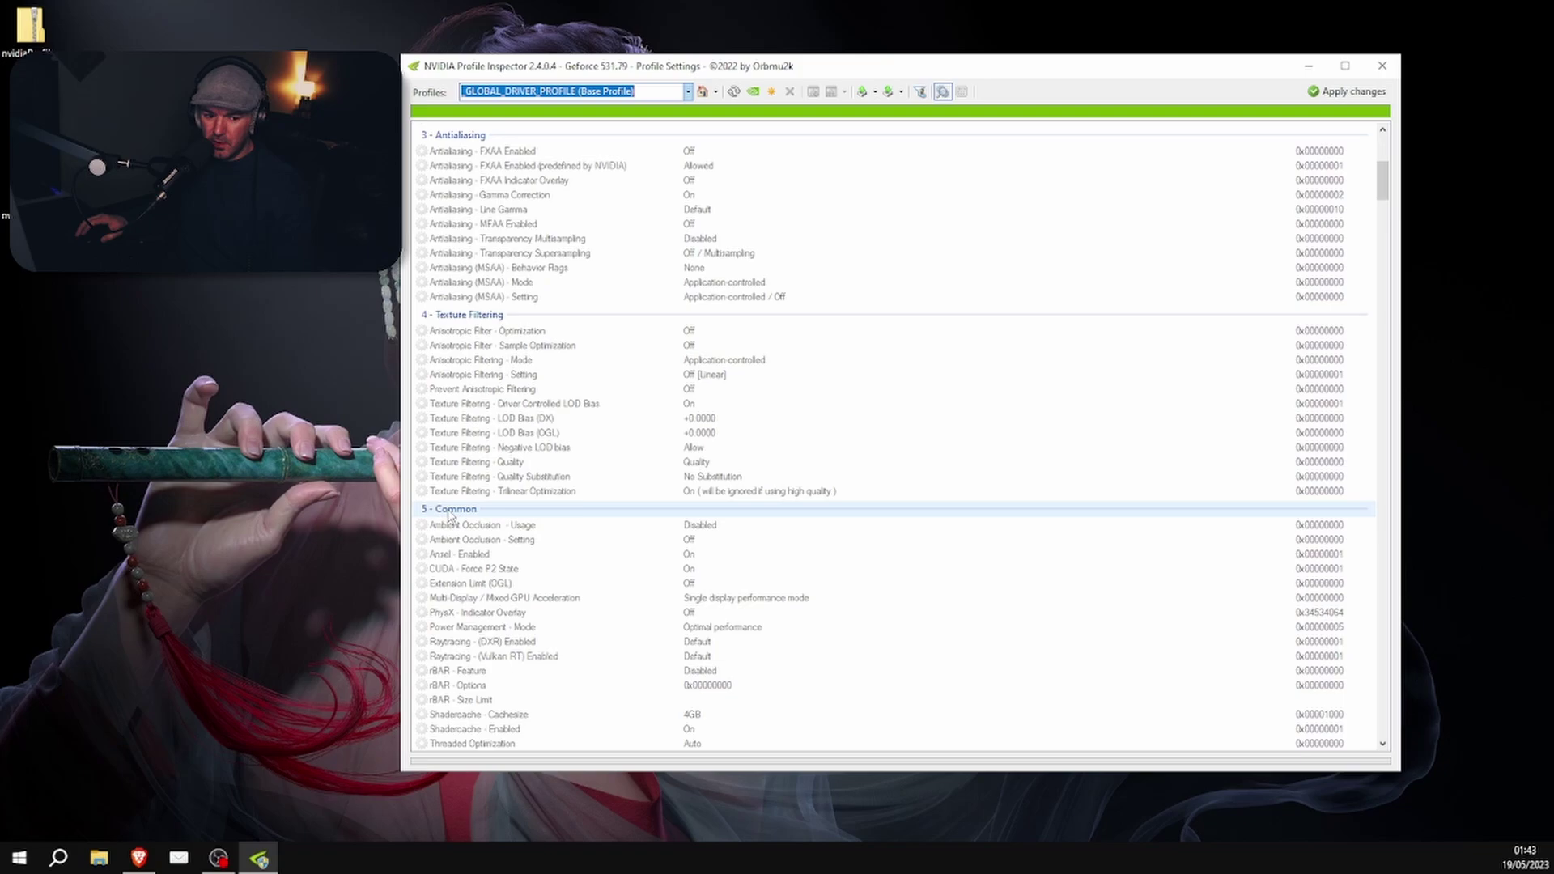
pyautogui.scroll(-4, 563, 513)
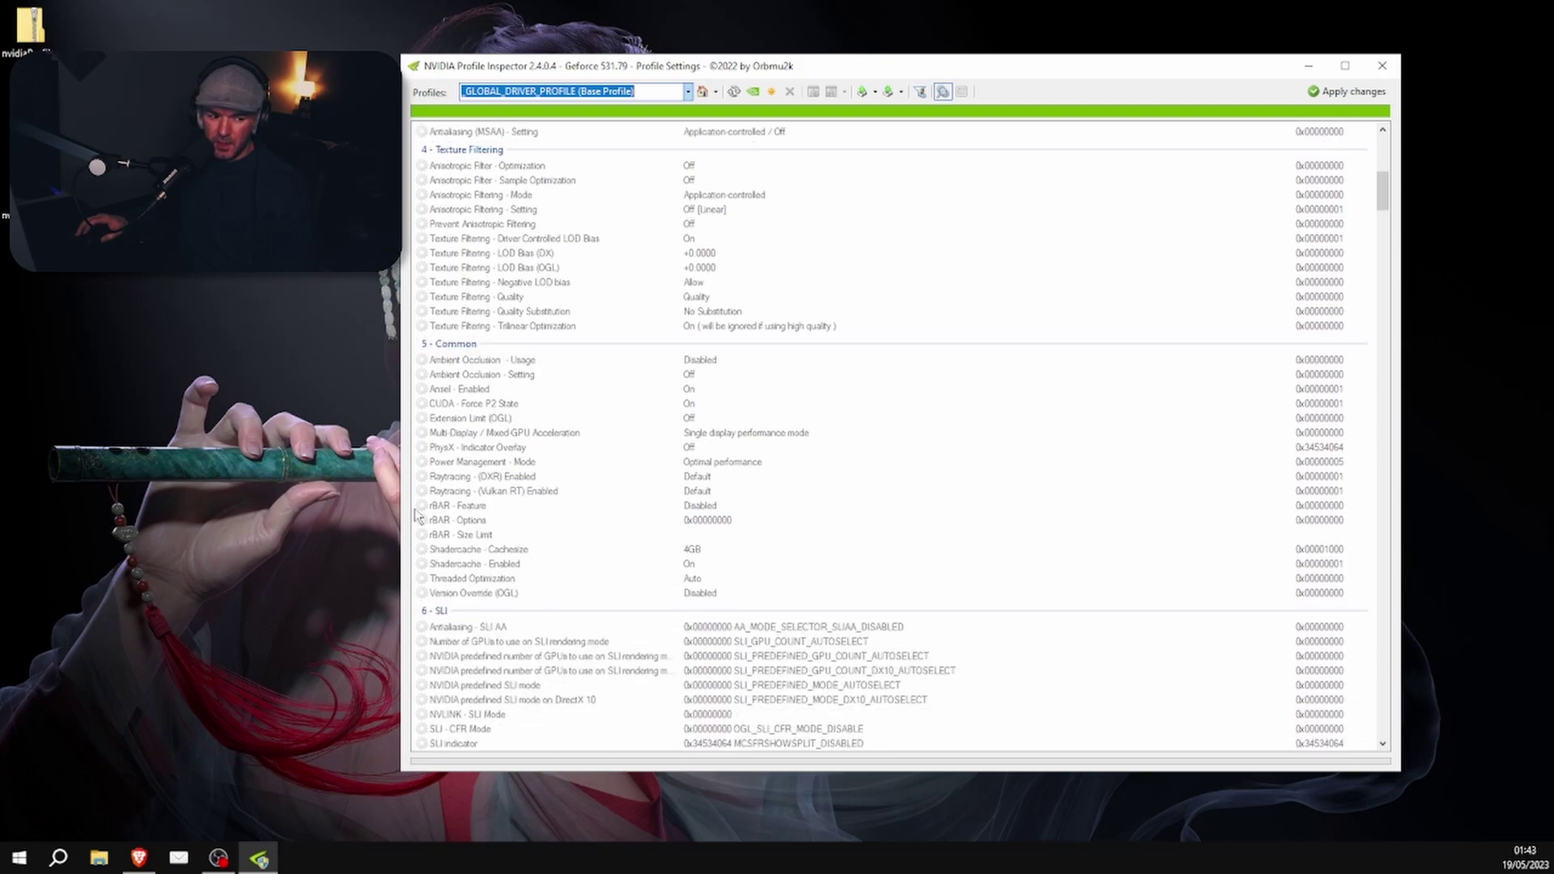
pyautogui.click(461, 507)
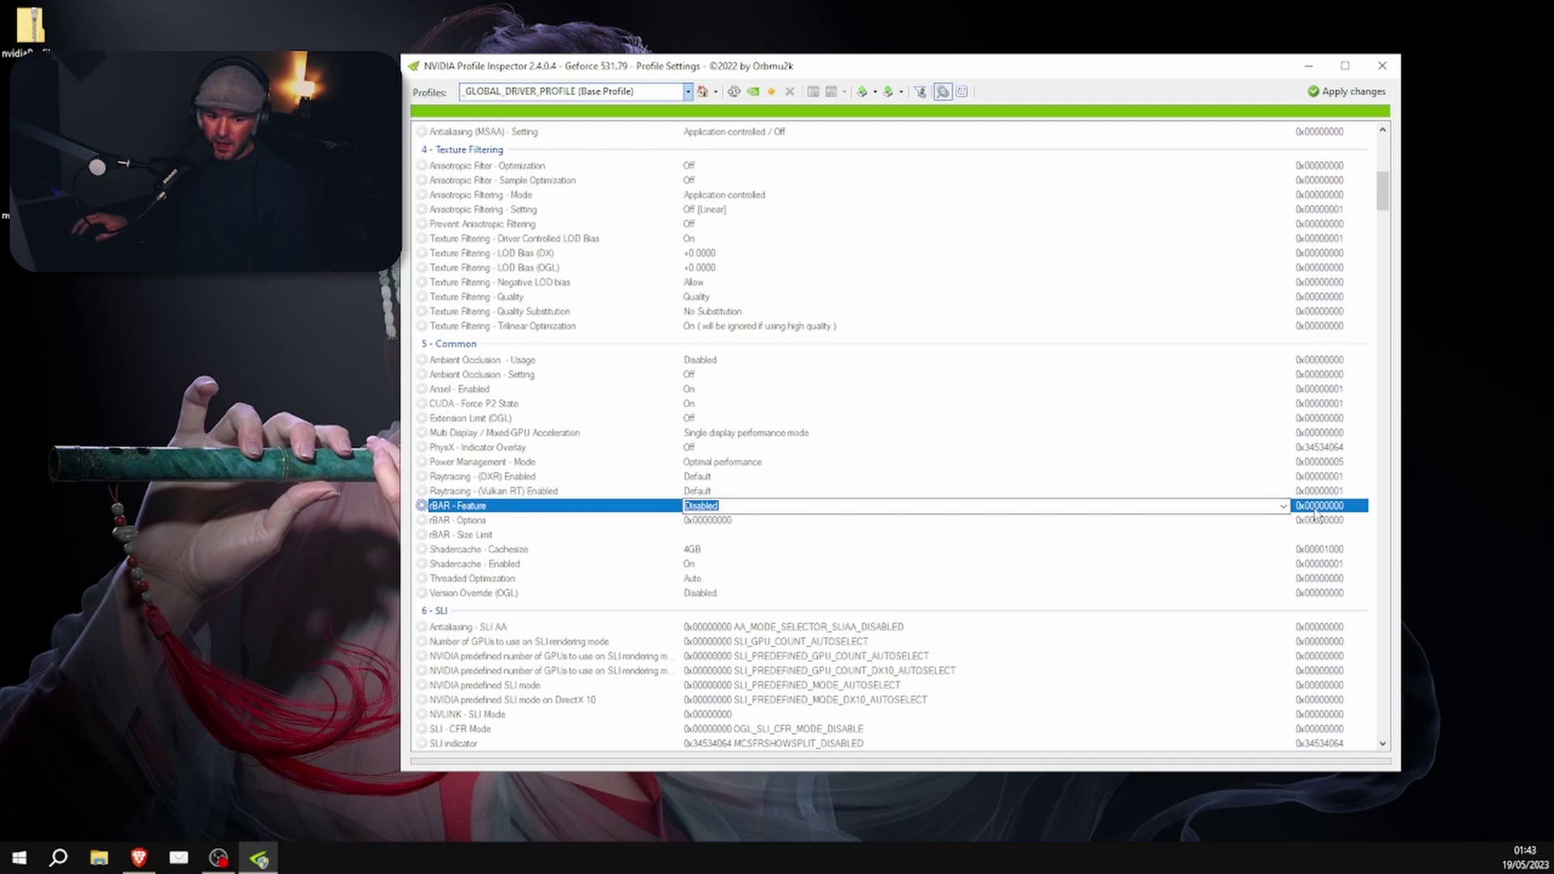
pyautogui.click(1285, 508)
pyautogui.click(716, 536)
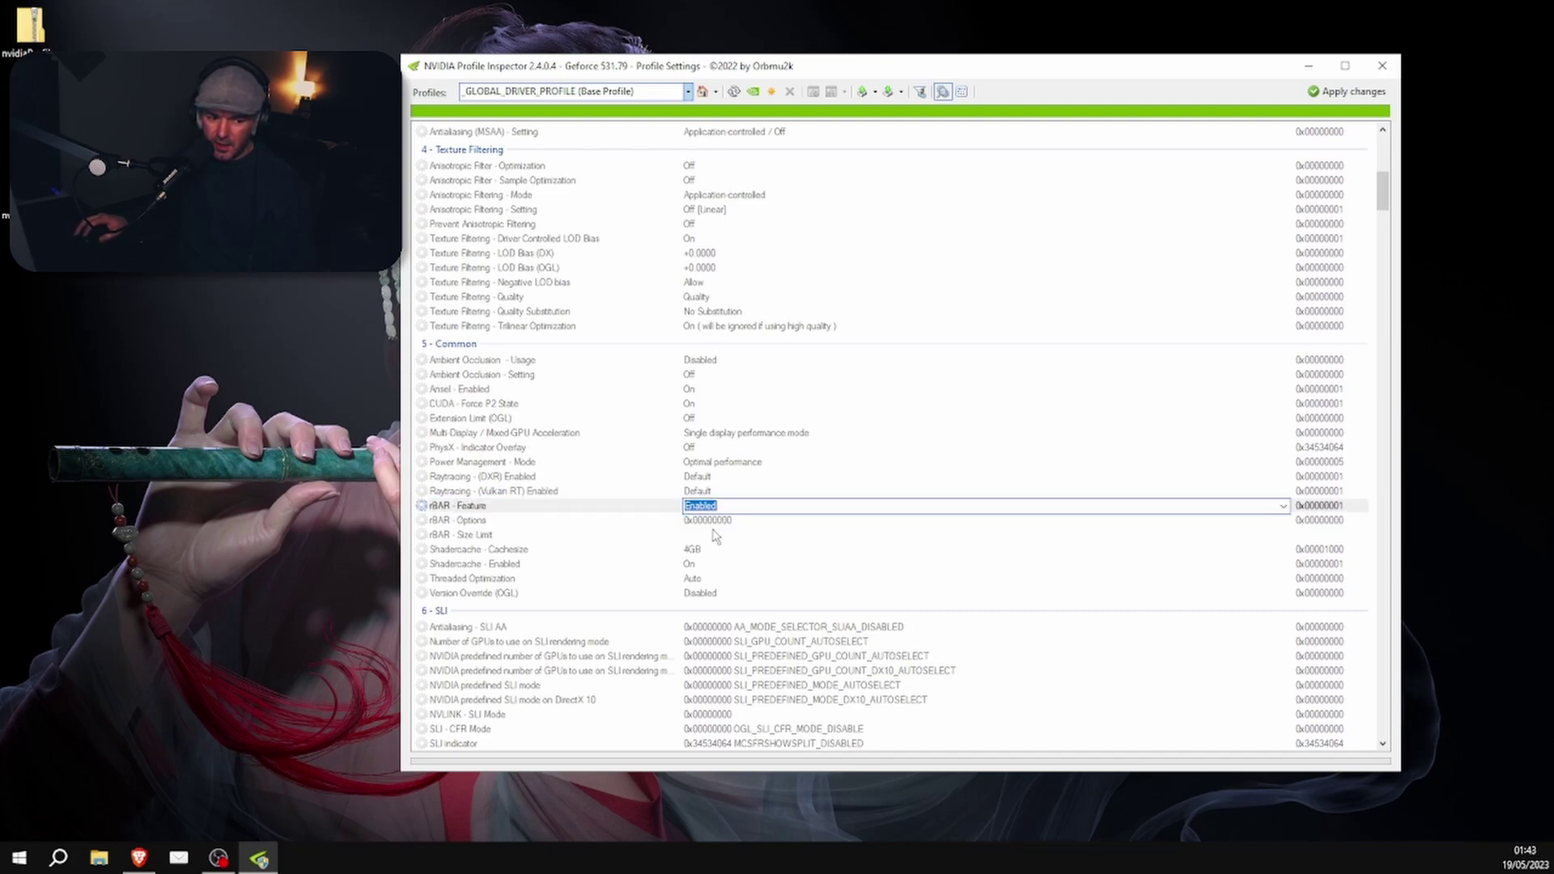
pyautogui.click(457, 523)
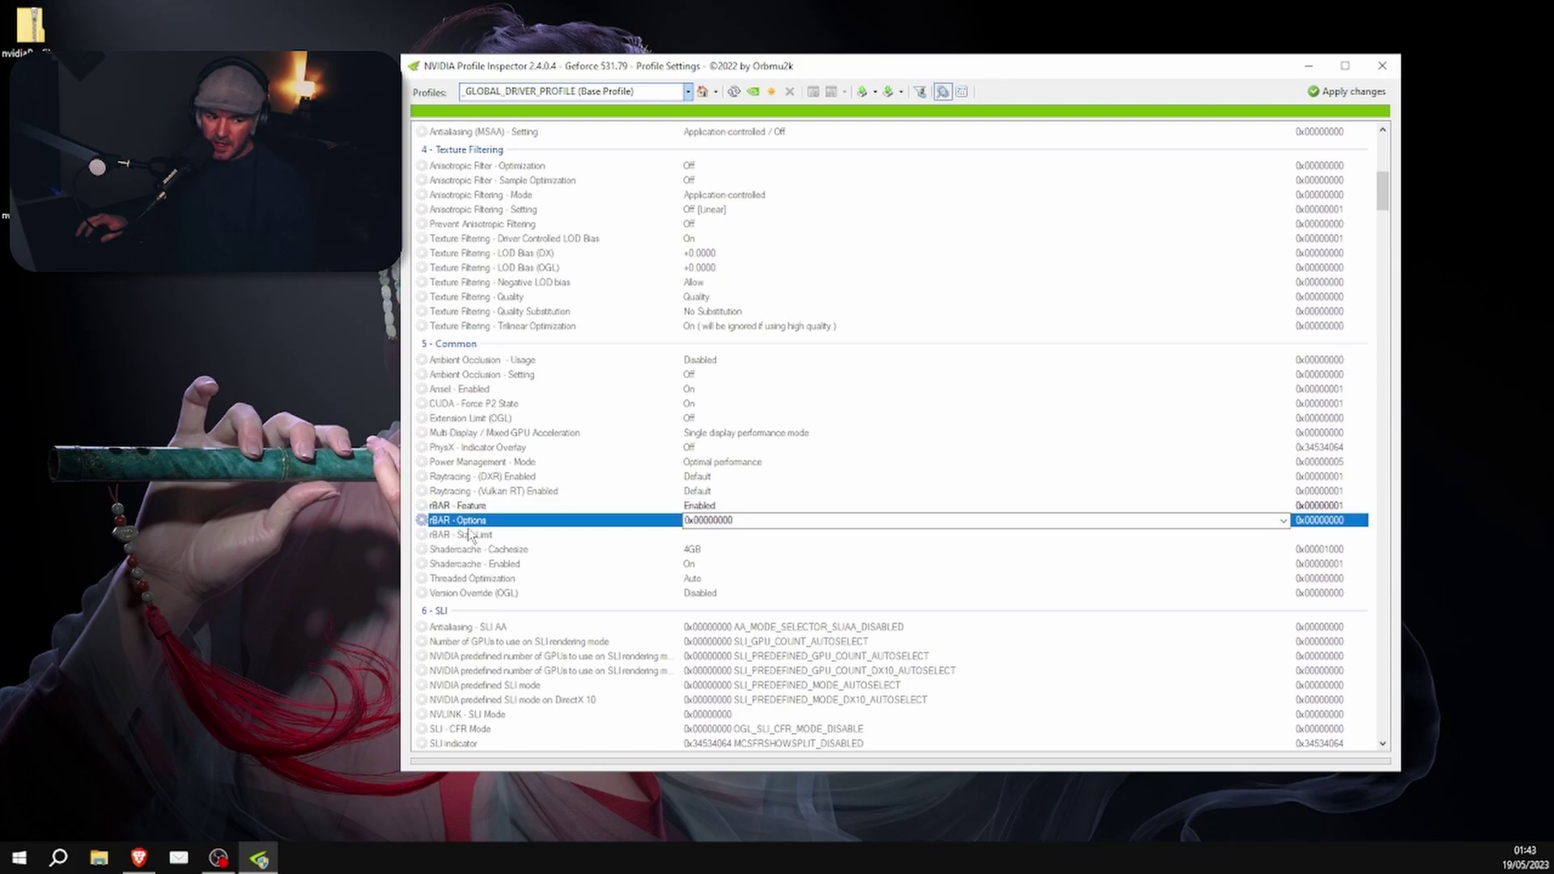
pyautogui.click(1285, 521)
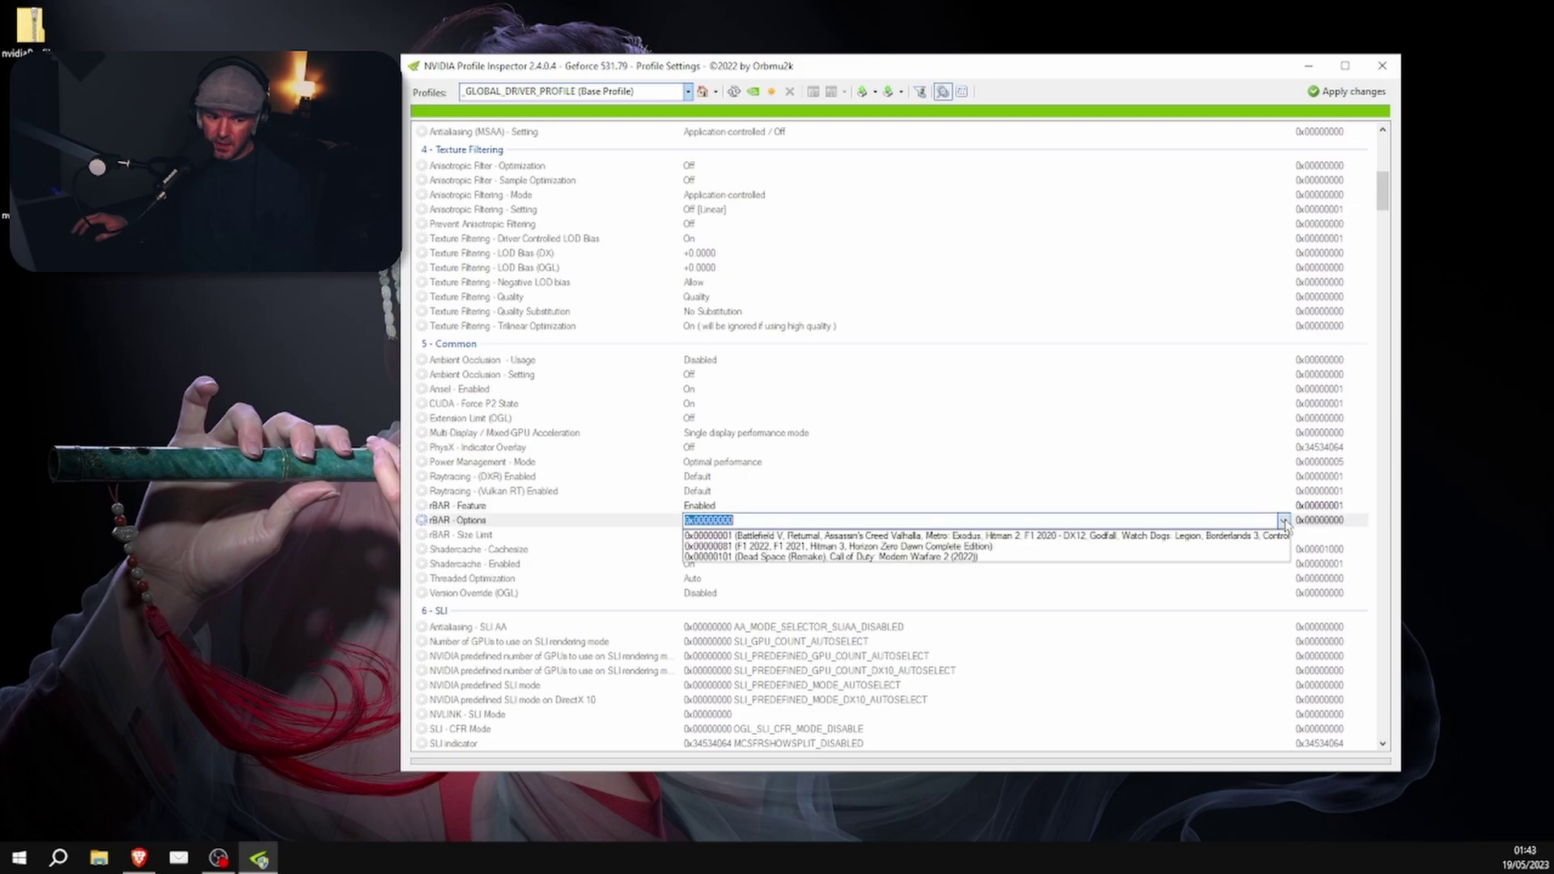
pyautogui.click(989, 536)
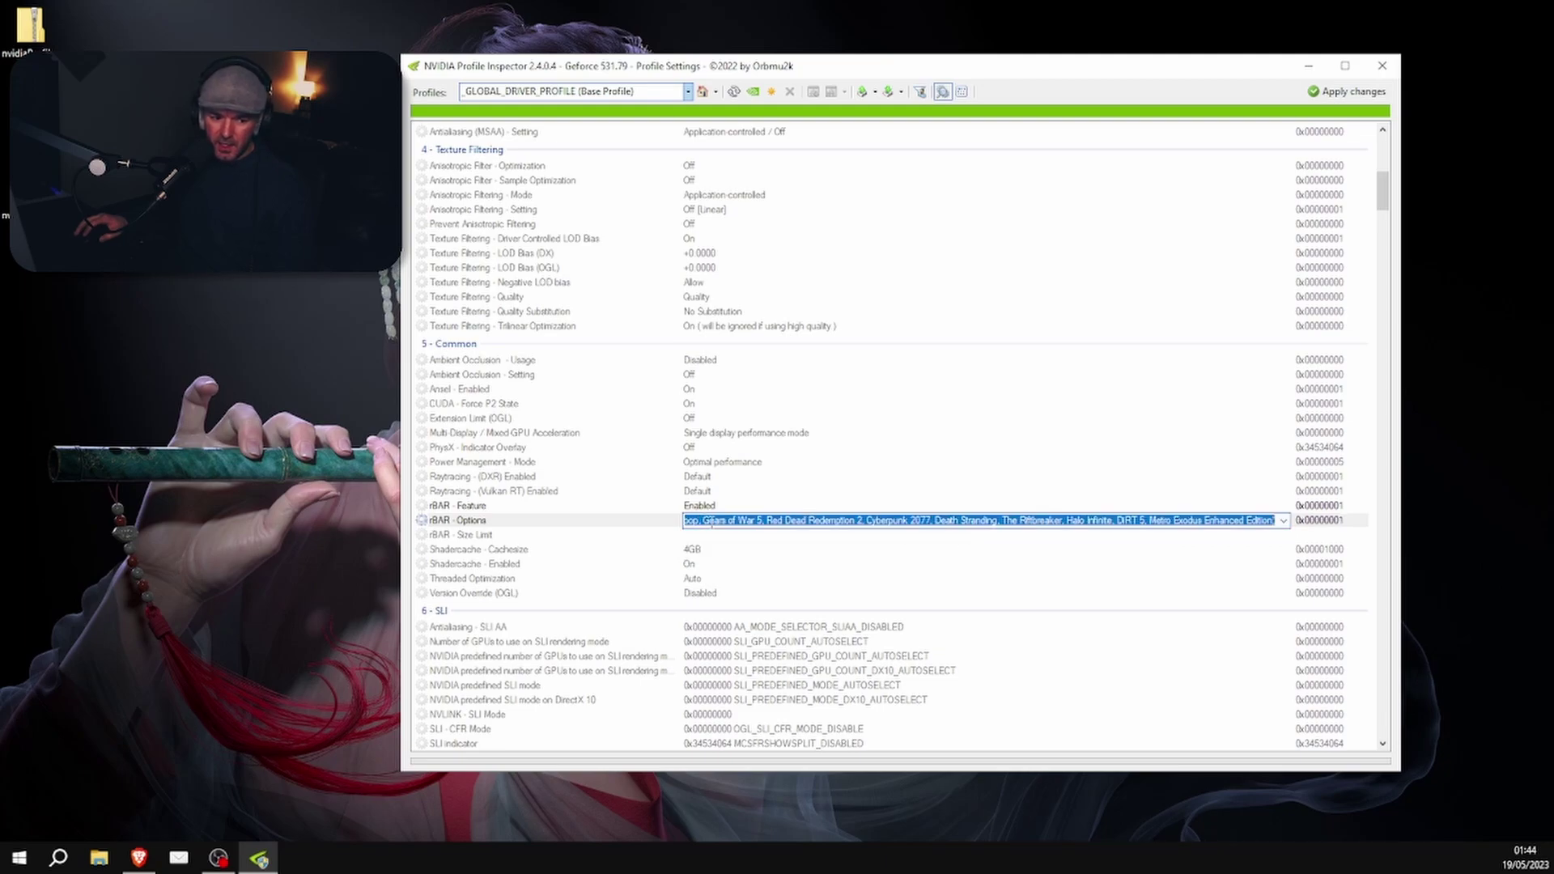
pyautogui.click(475, 536)
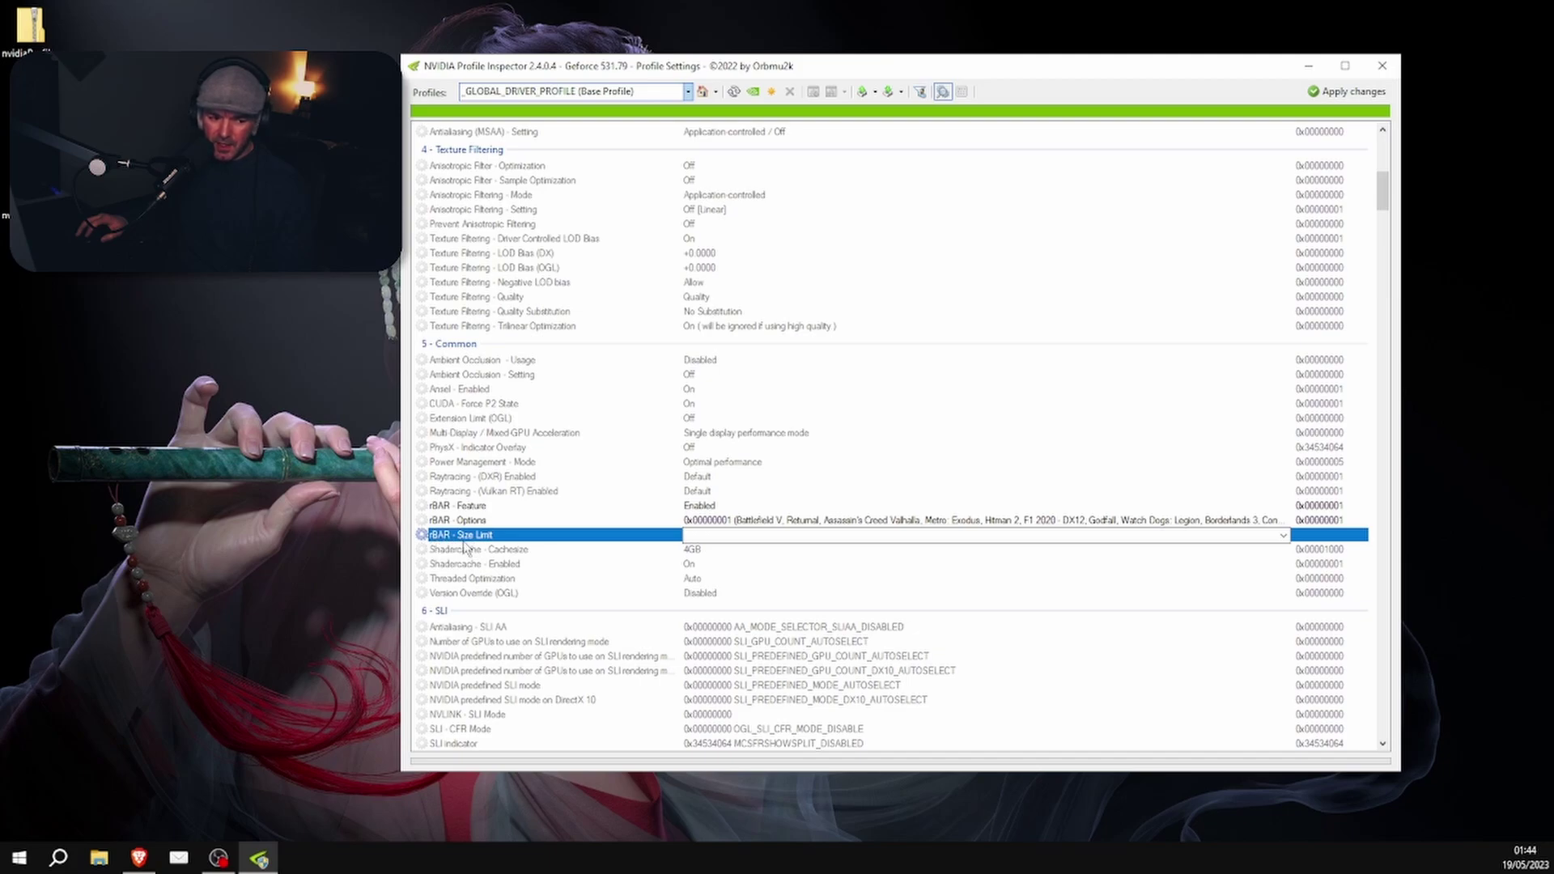
pyautogui.click(1285, 536)
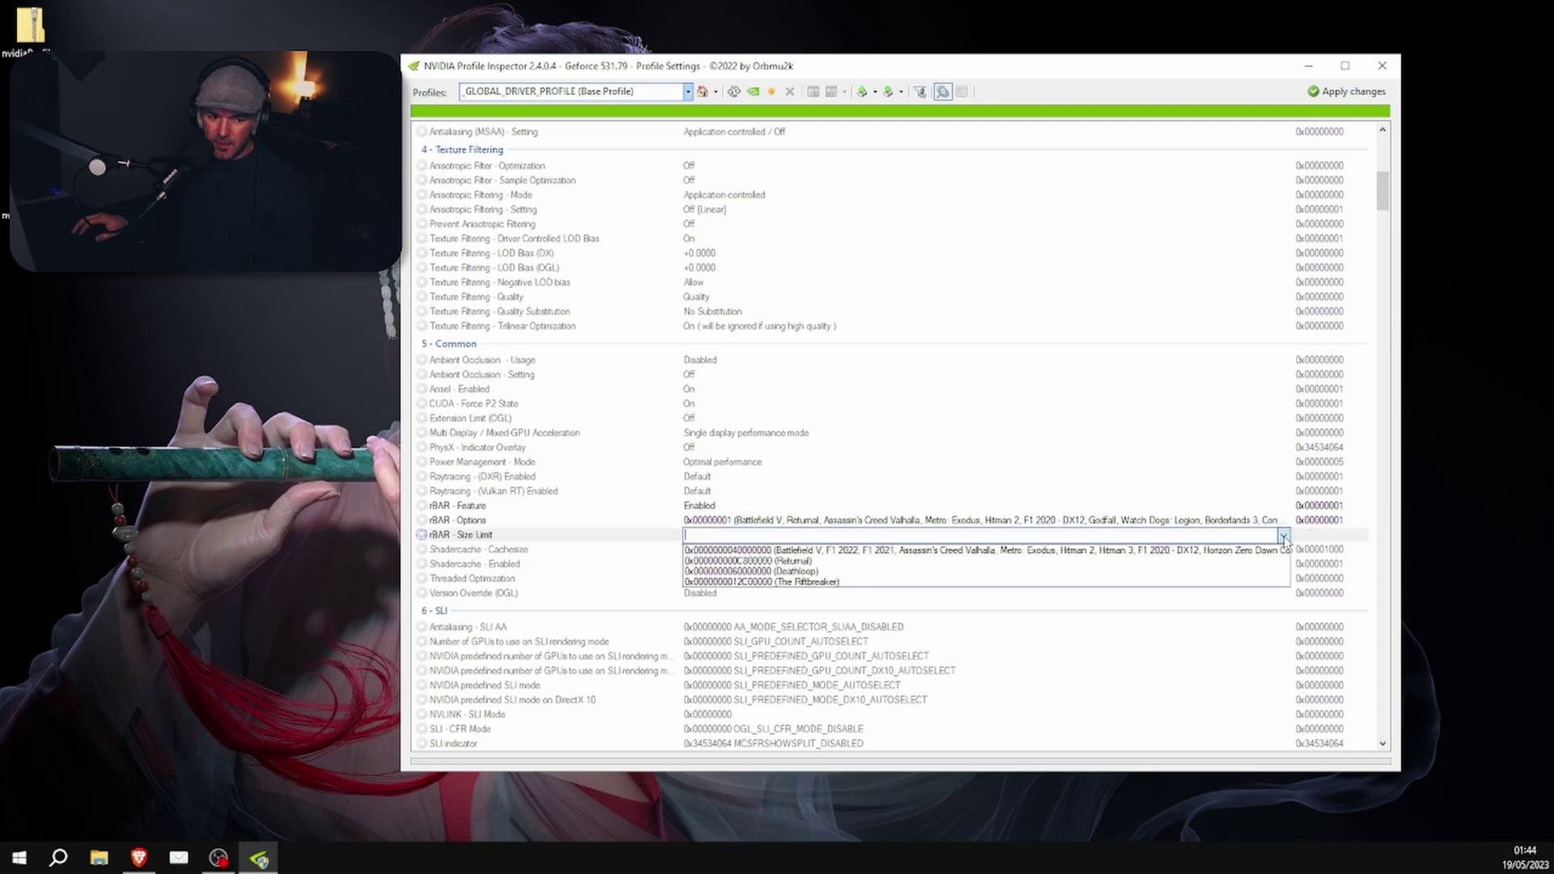
pyautogui.click(898, 553)
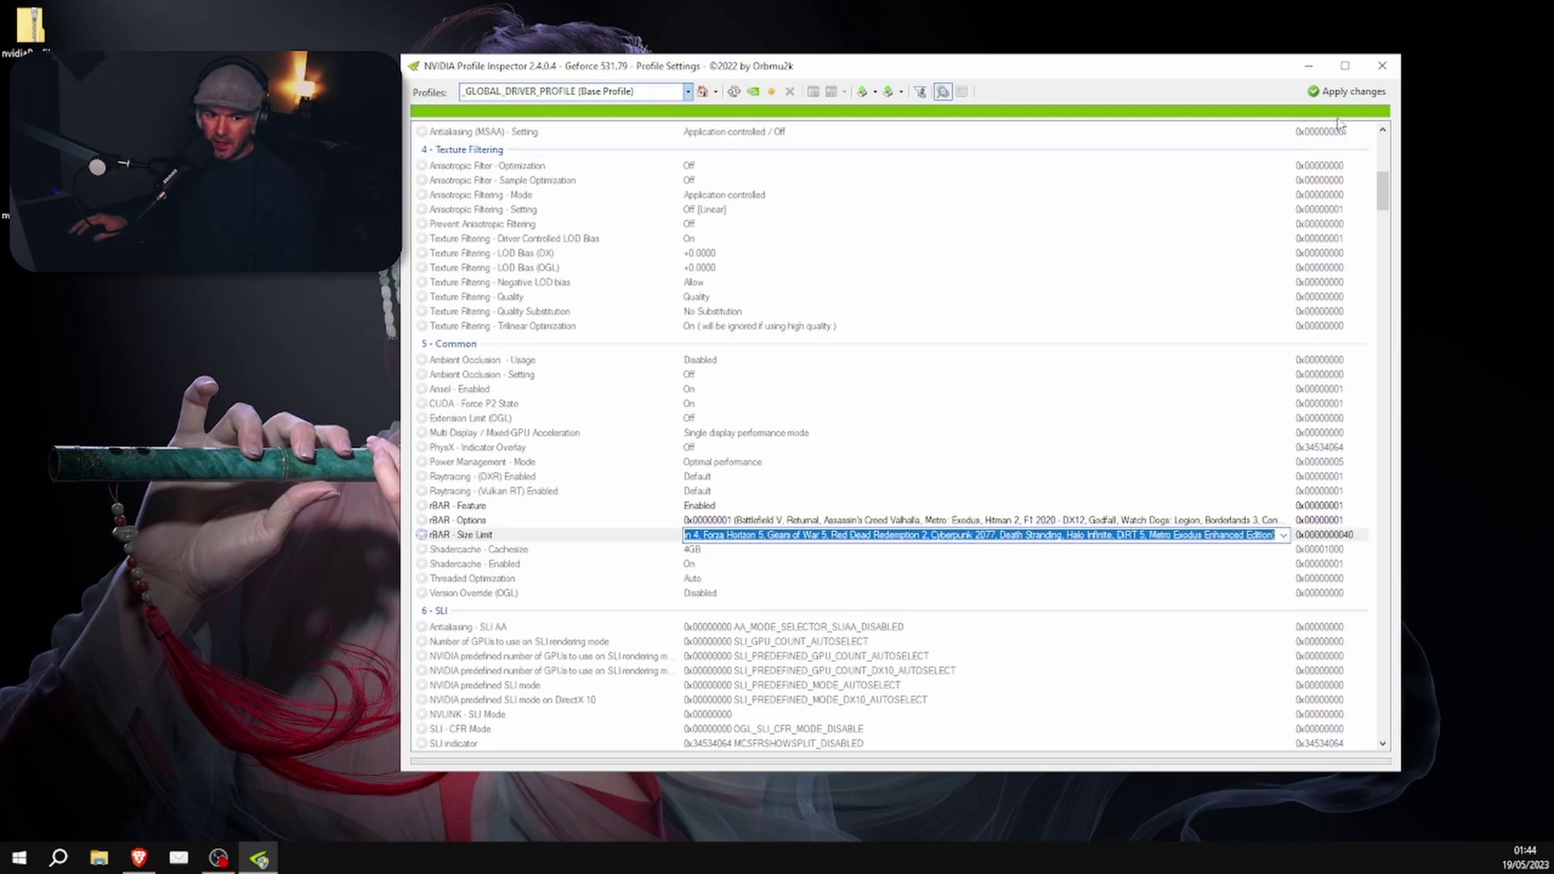
pyautogui.click(1348, 91)
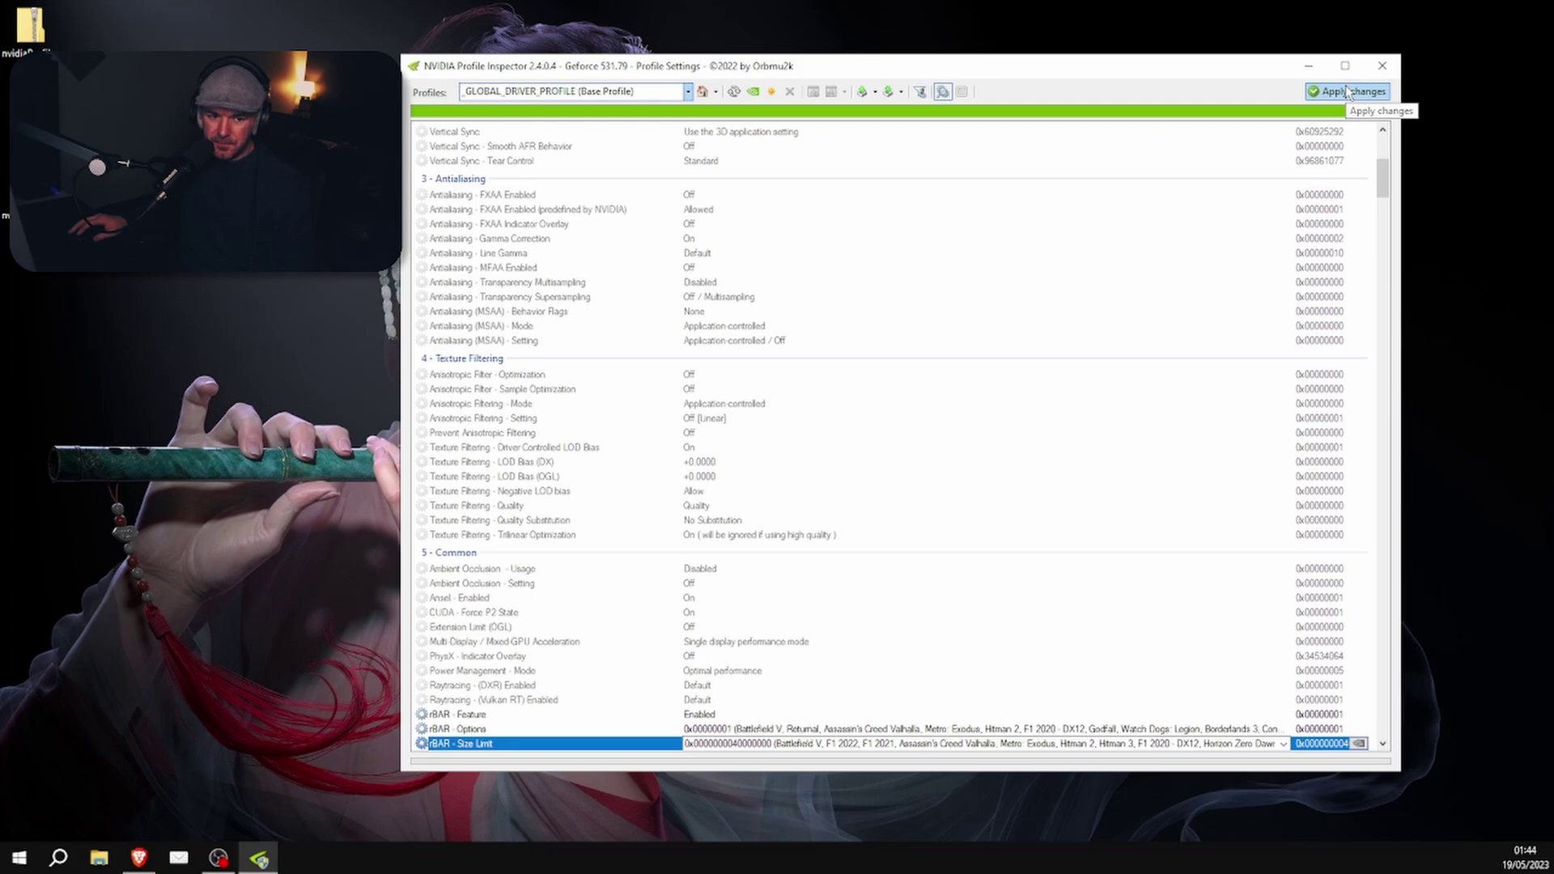
# Refresh the Base Profile, then restore it to NVIDIA defaults, reverting rBAR Feature to Disabled.
pyautogui.moveTo(1224, 70); pyautogui.dragTo(1150, 67)
pyautogui.scroll(-3, 548, 502)
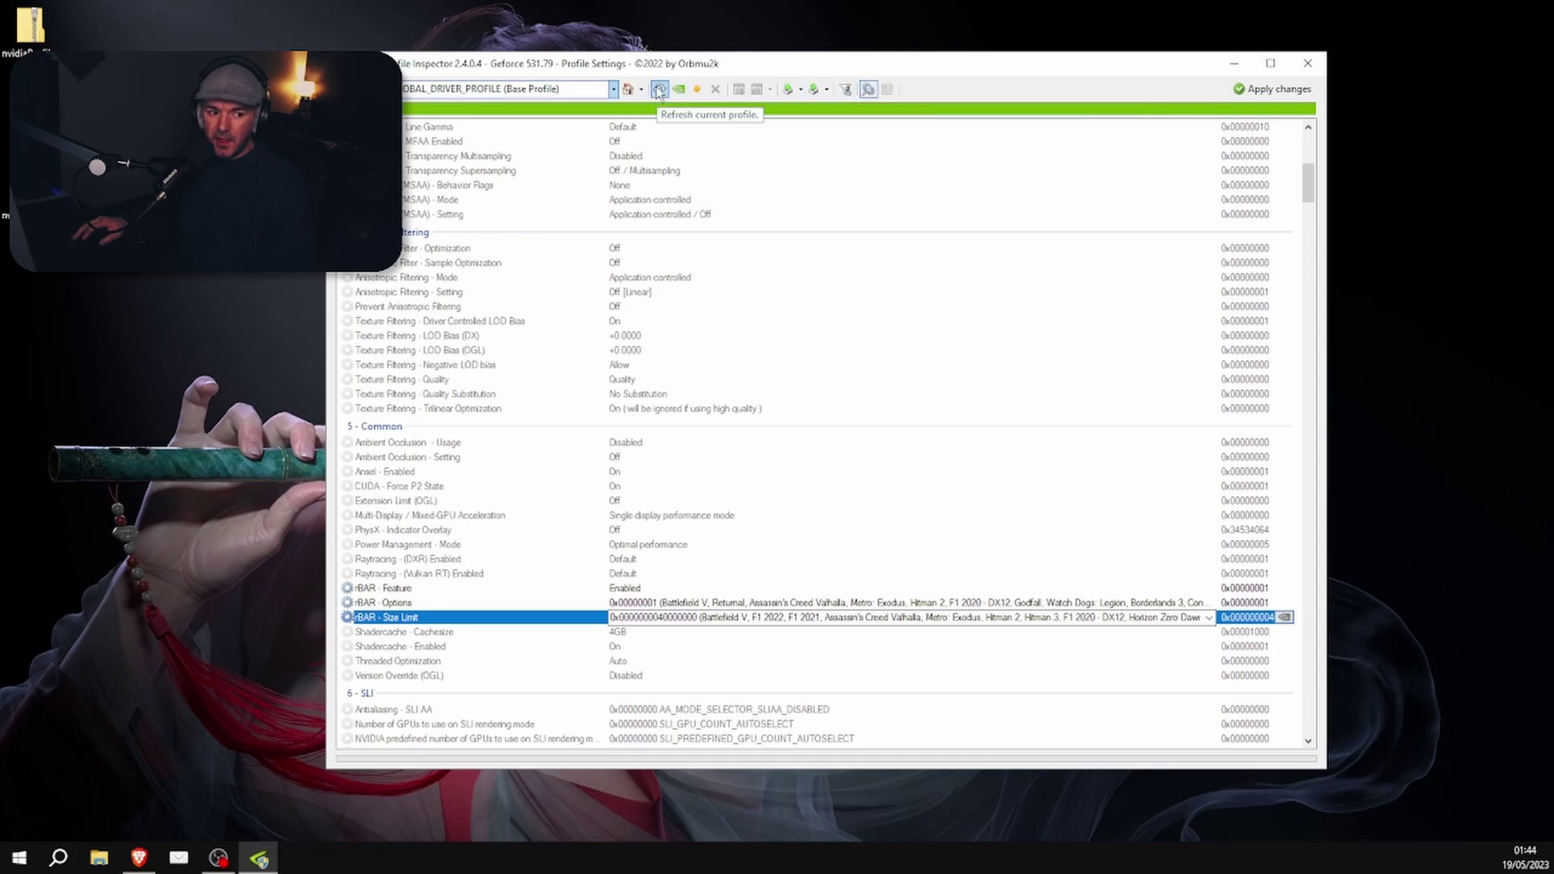
pyautogui.click(660, 91)
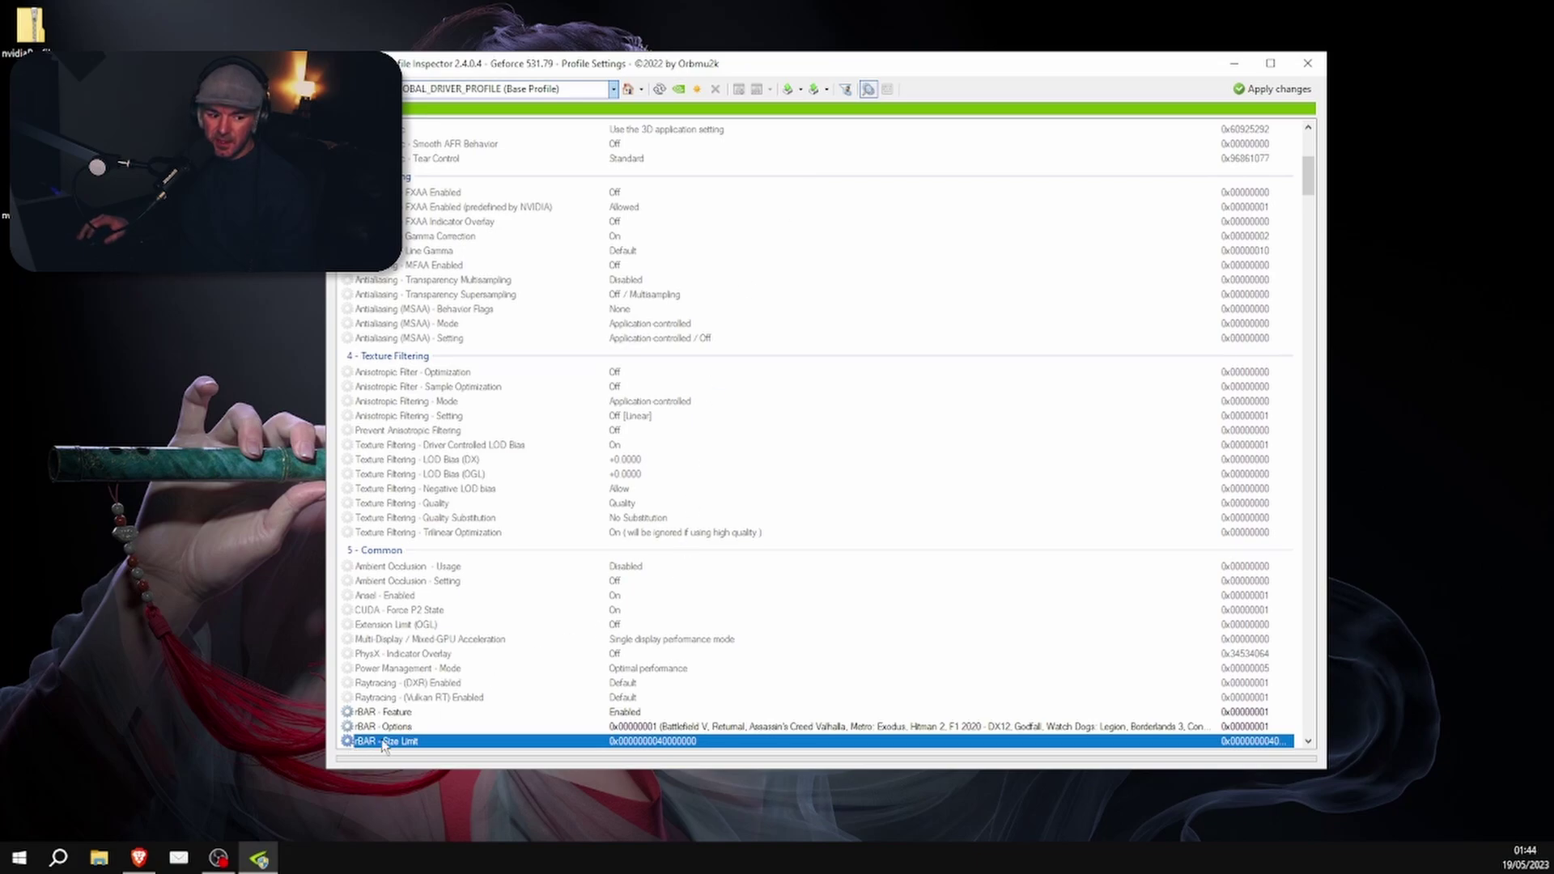
pyautogui.click(680, 91)
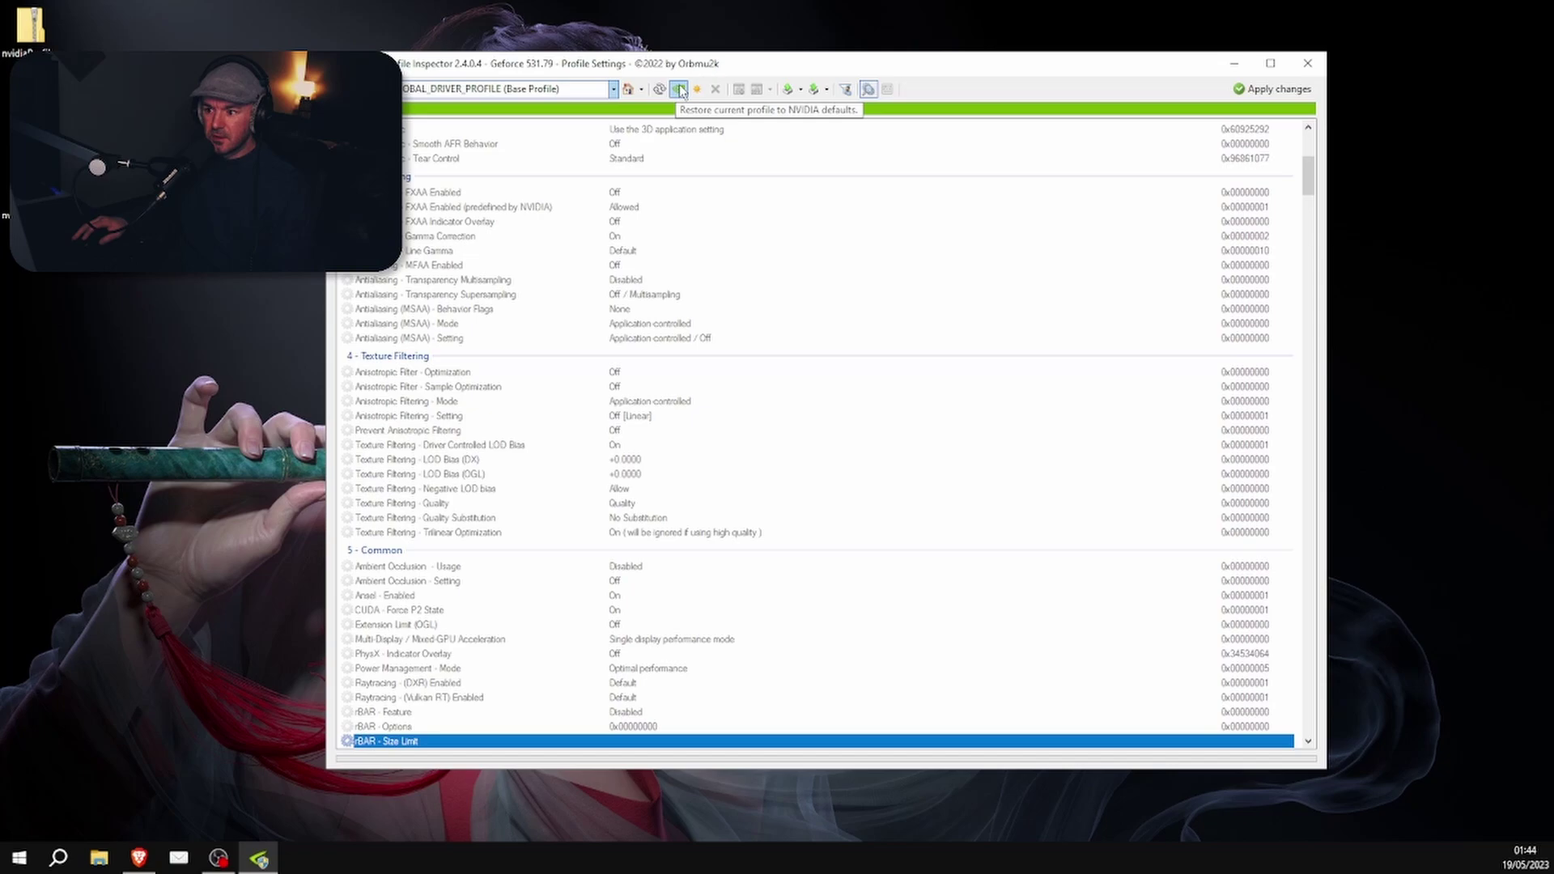
pyautogui.scroll(-1, 506, 377)
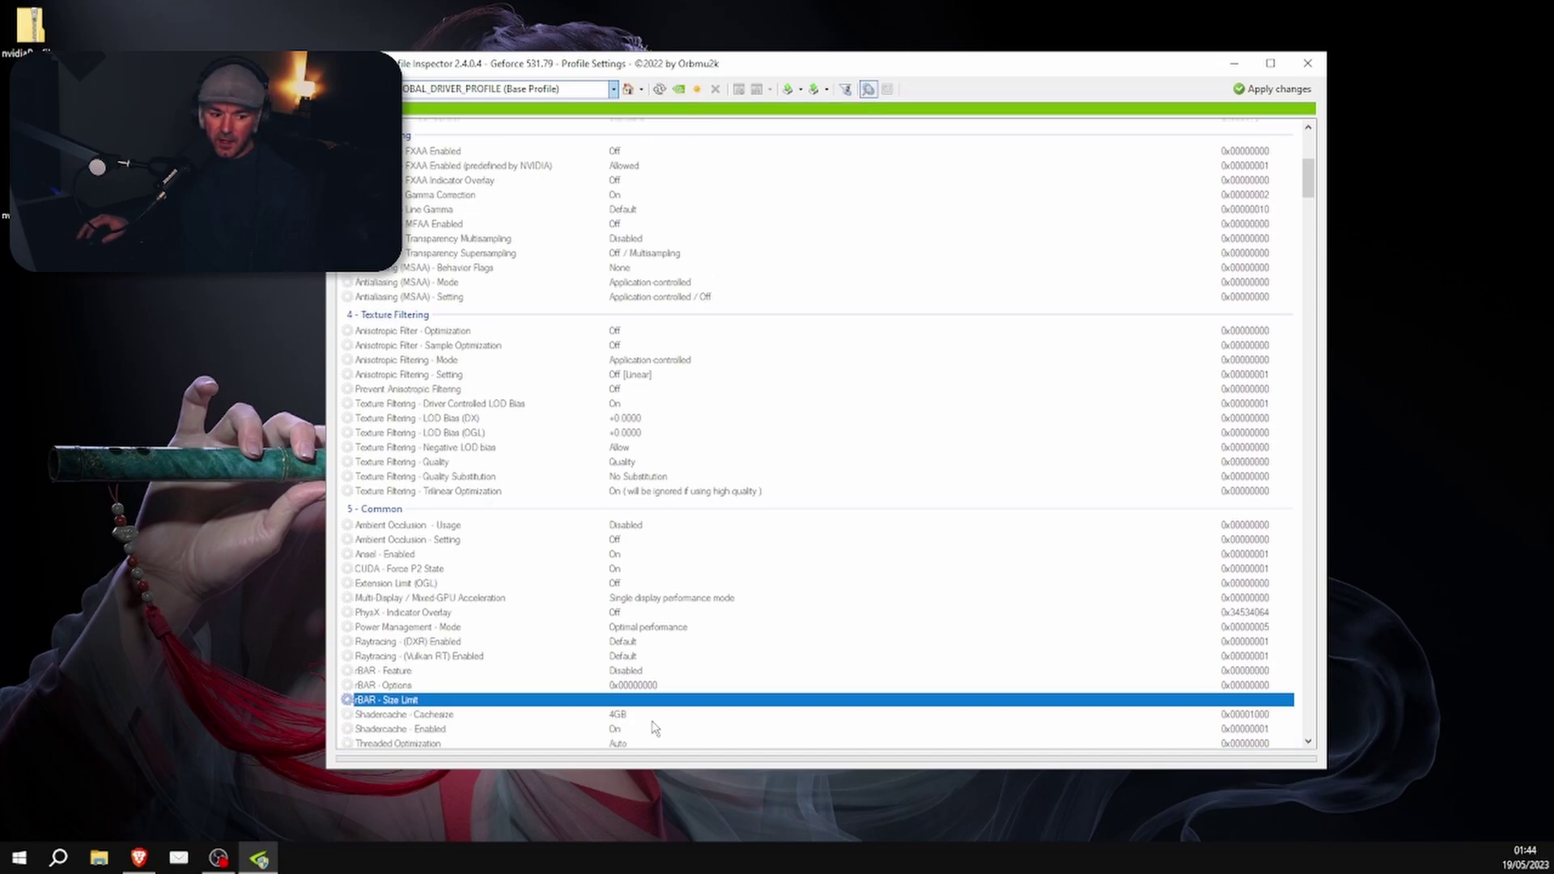
pyautogui.scroll(3, 497, 332)
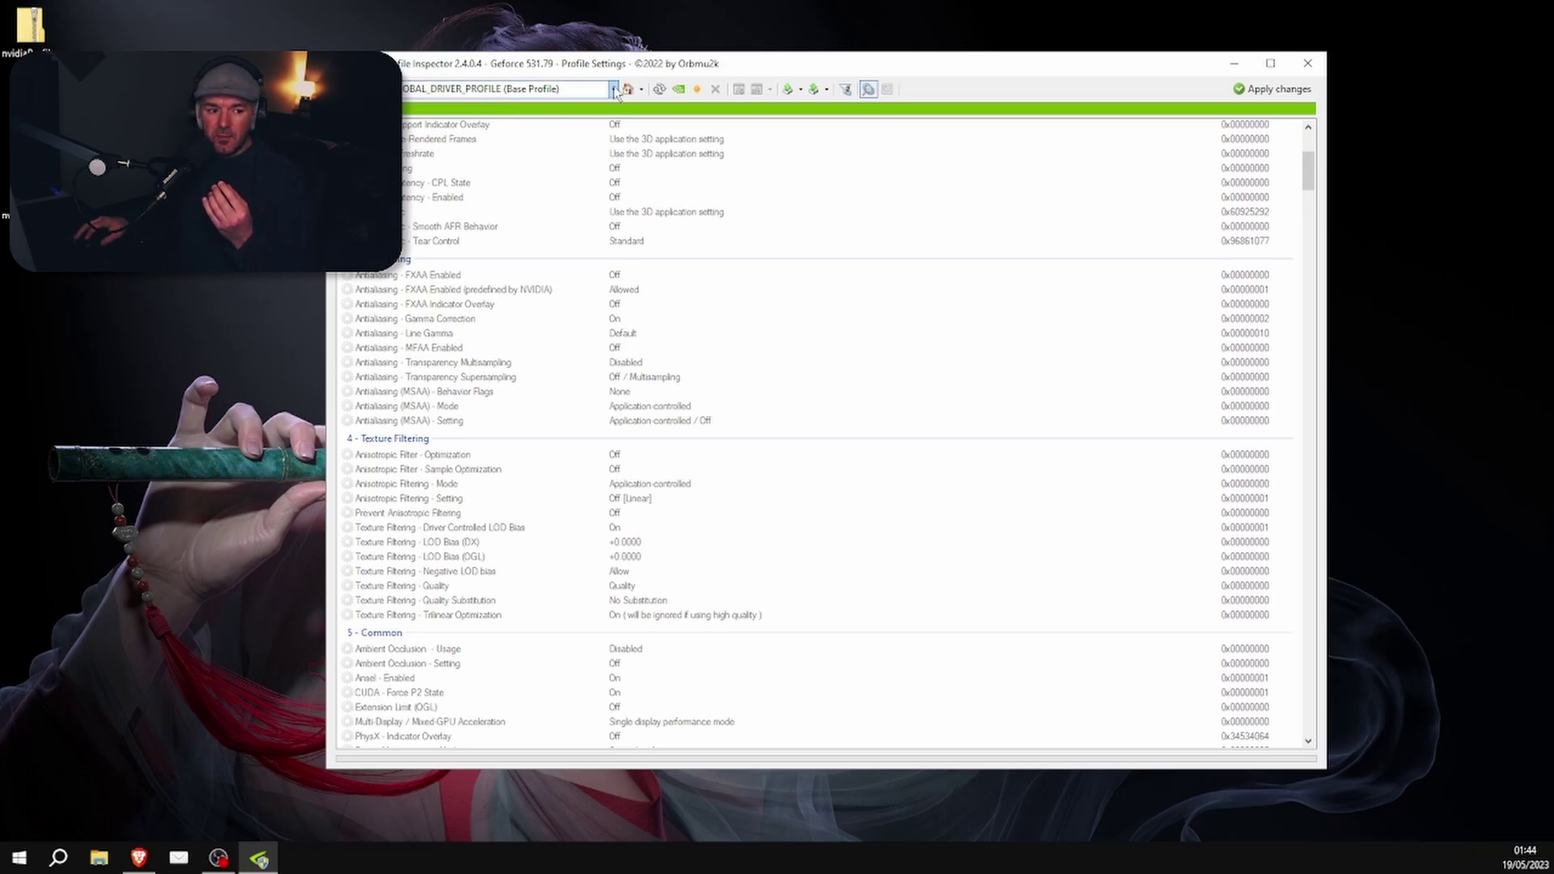
pyautogui.click(538, 91)
pyautogui.moveTo(611, 122)
pyautogui.mouseDown()
pyautogui.moveTo(656, 693)
pyautogui.moveTo(613, 121)
pyautogui.mouseUp()
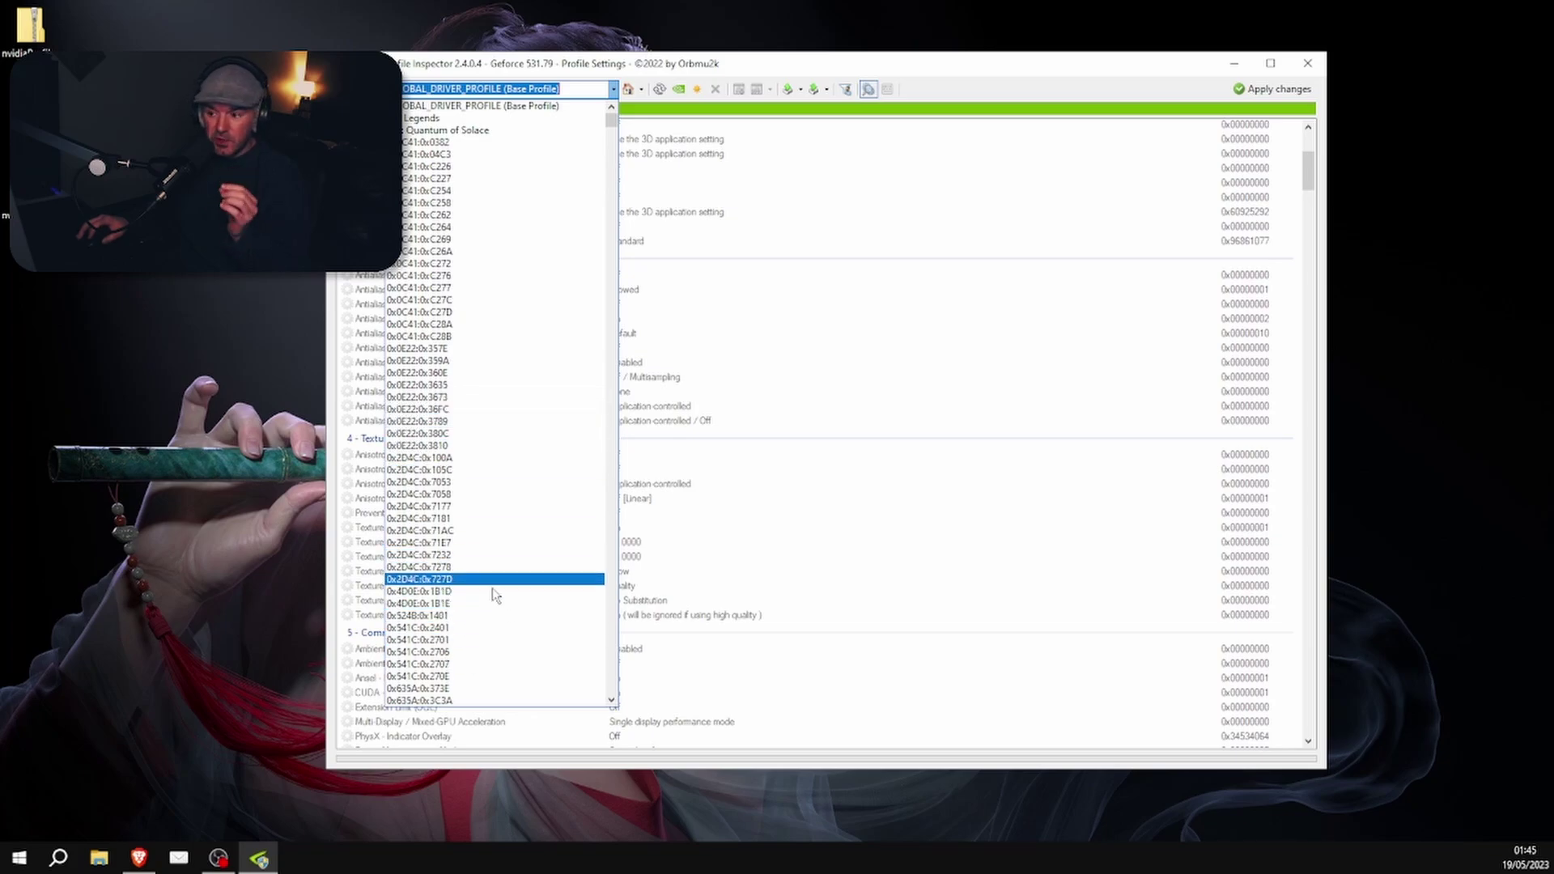
pyautogui.click(1028, 64)
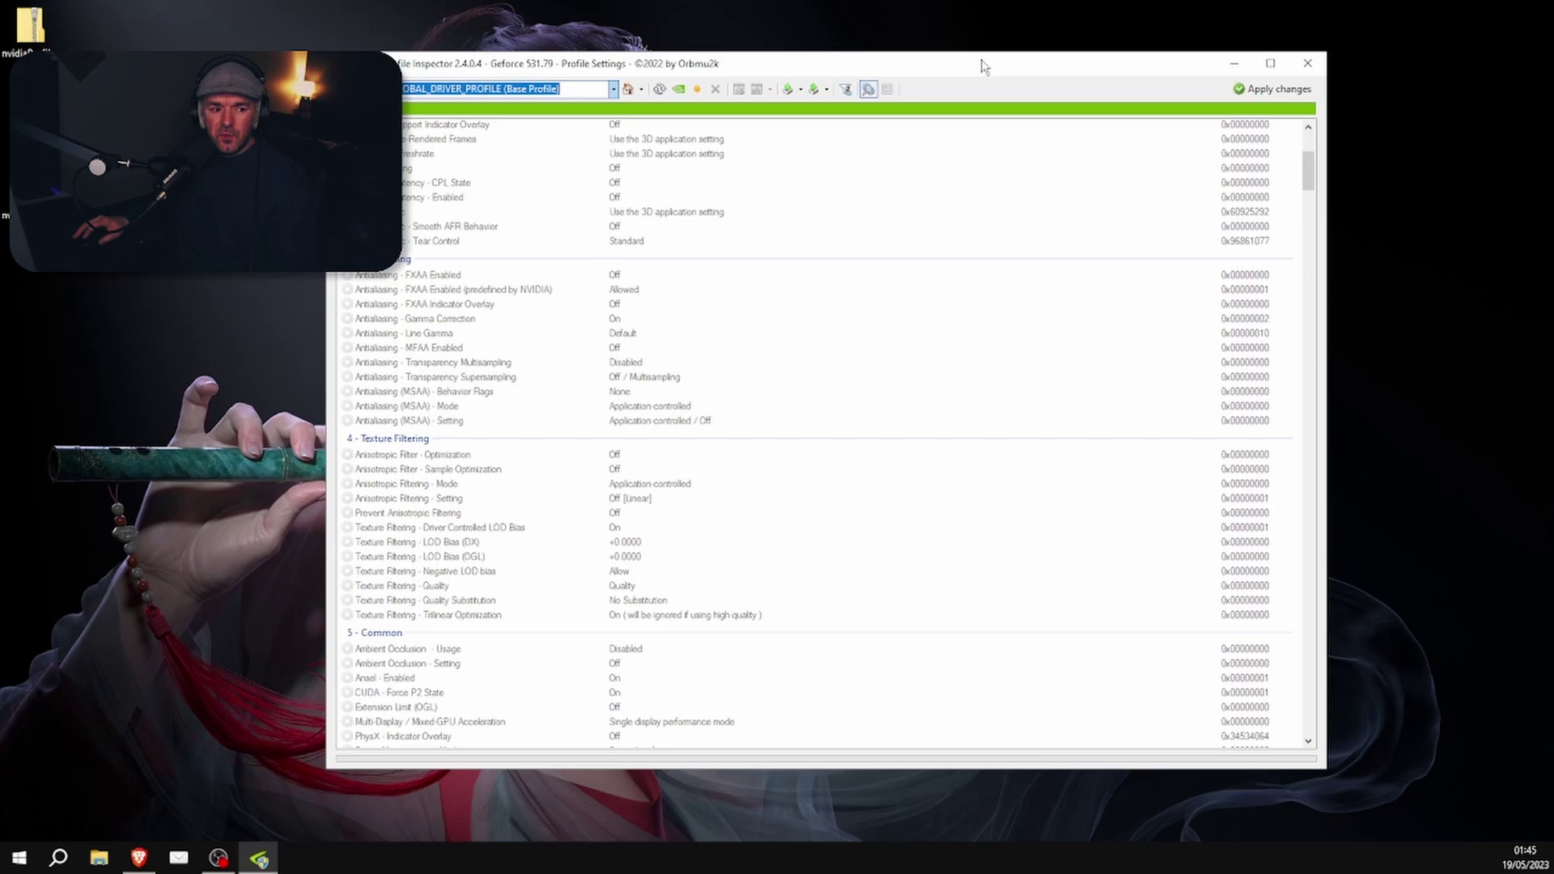
pyautogui.moveTo(984, 65); pyautogui.dragTo(921, 71)
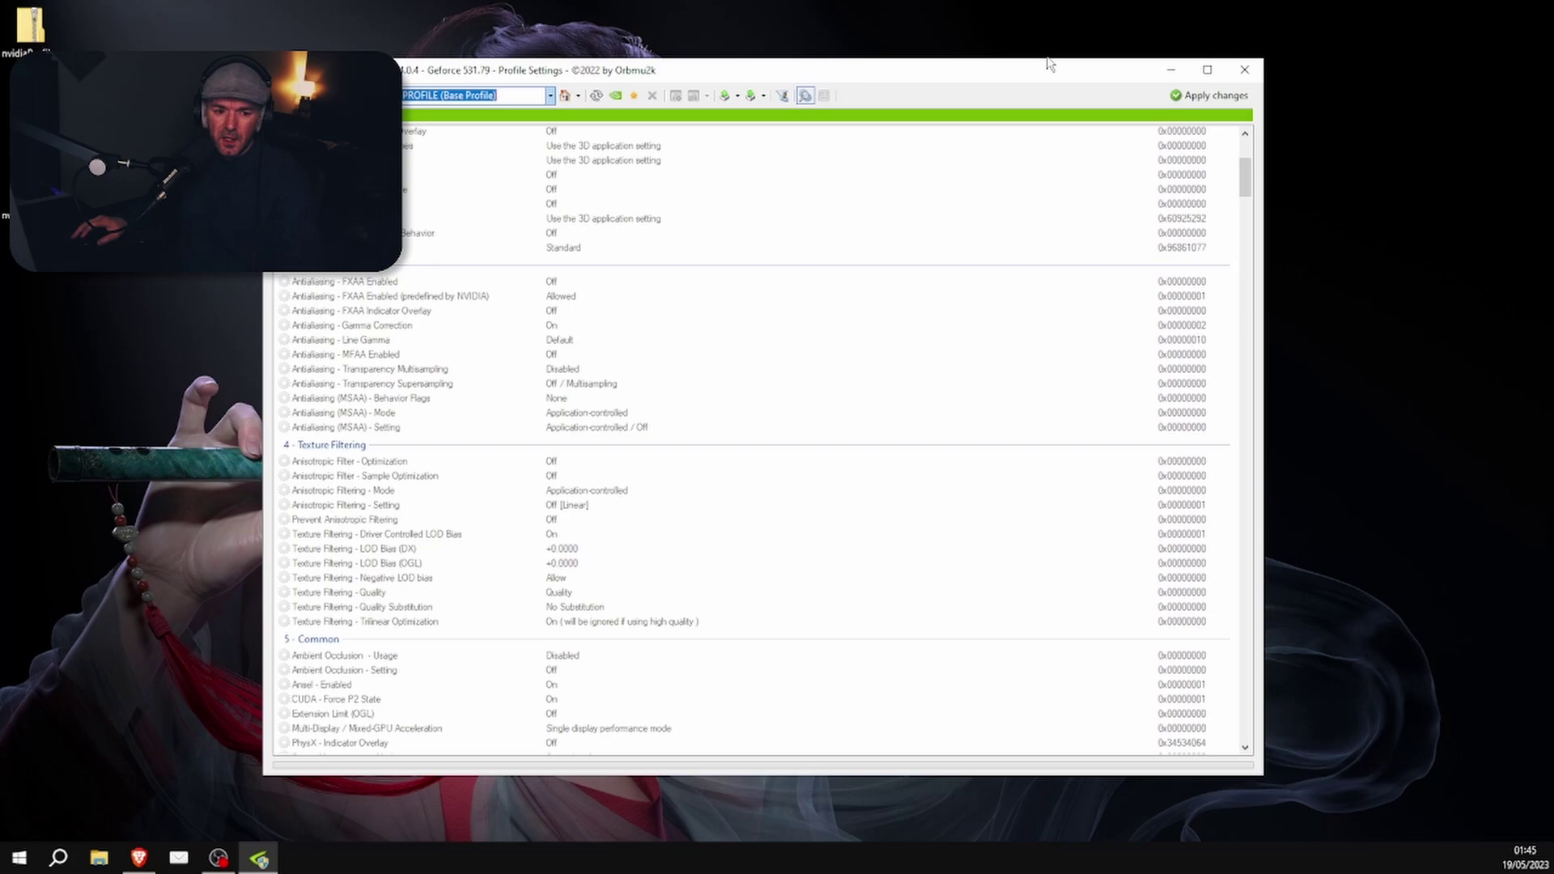
pyautogui.moveTo(1002, 73); pyautogui.dragTo(999, 77)
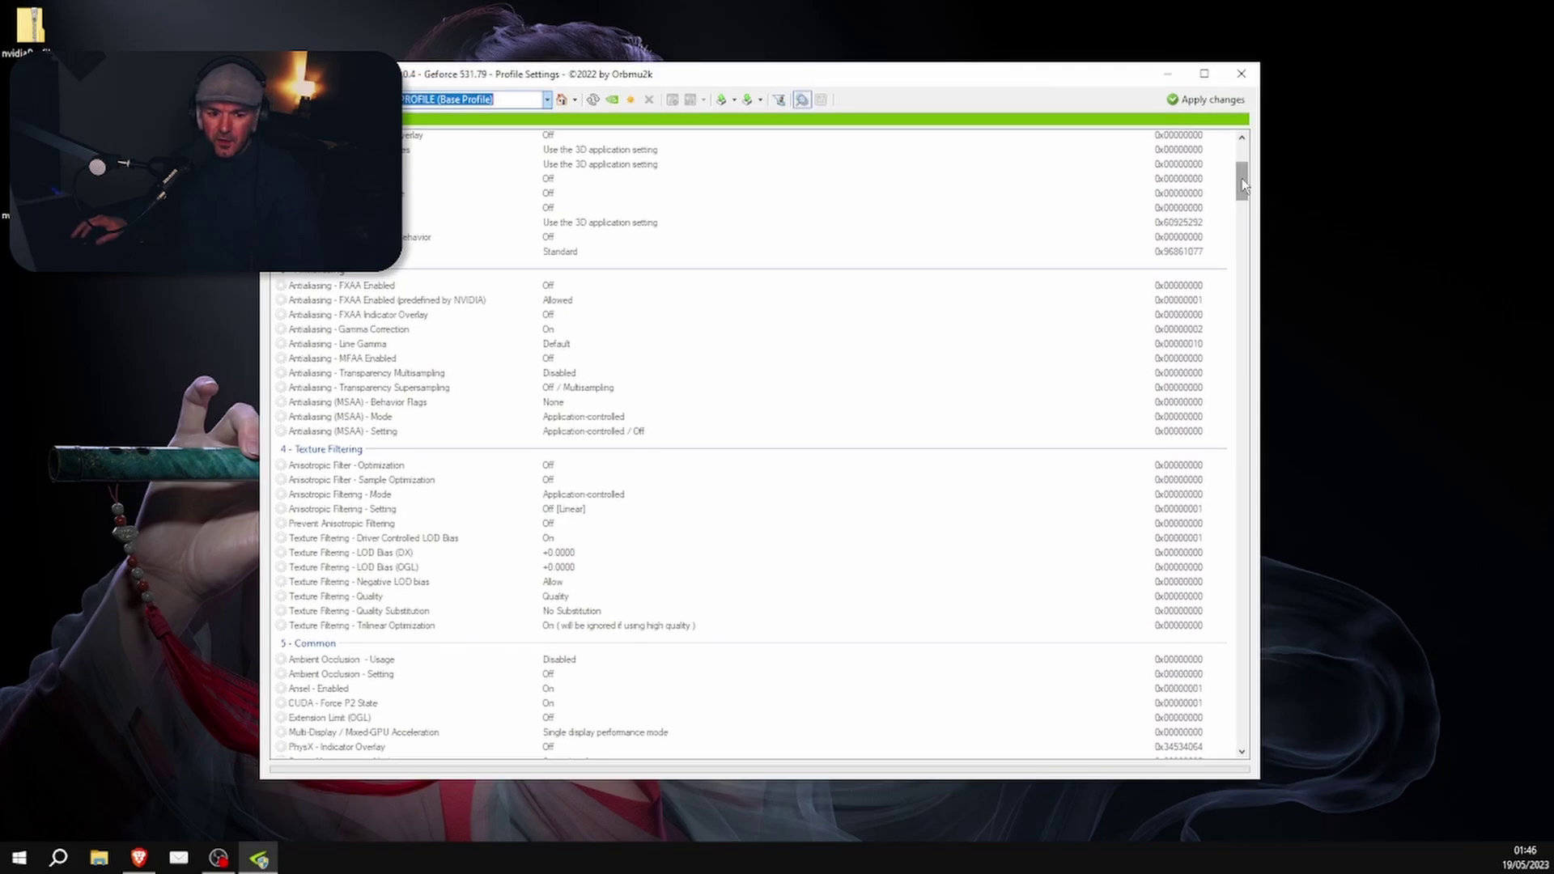
pyautogui.moveTo(1242, 185); pyautogui.dragTo(1245, 156)
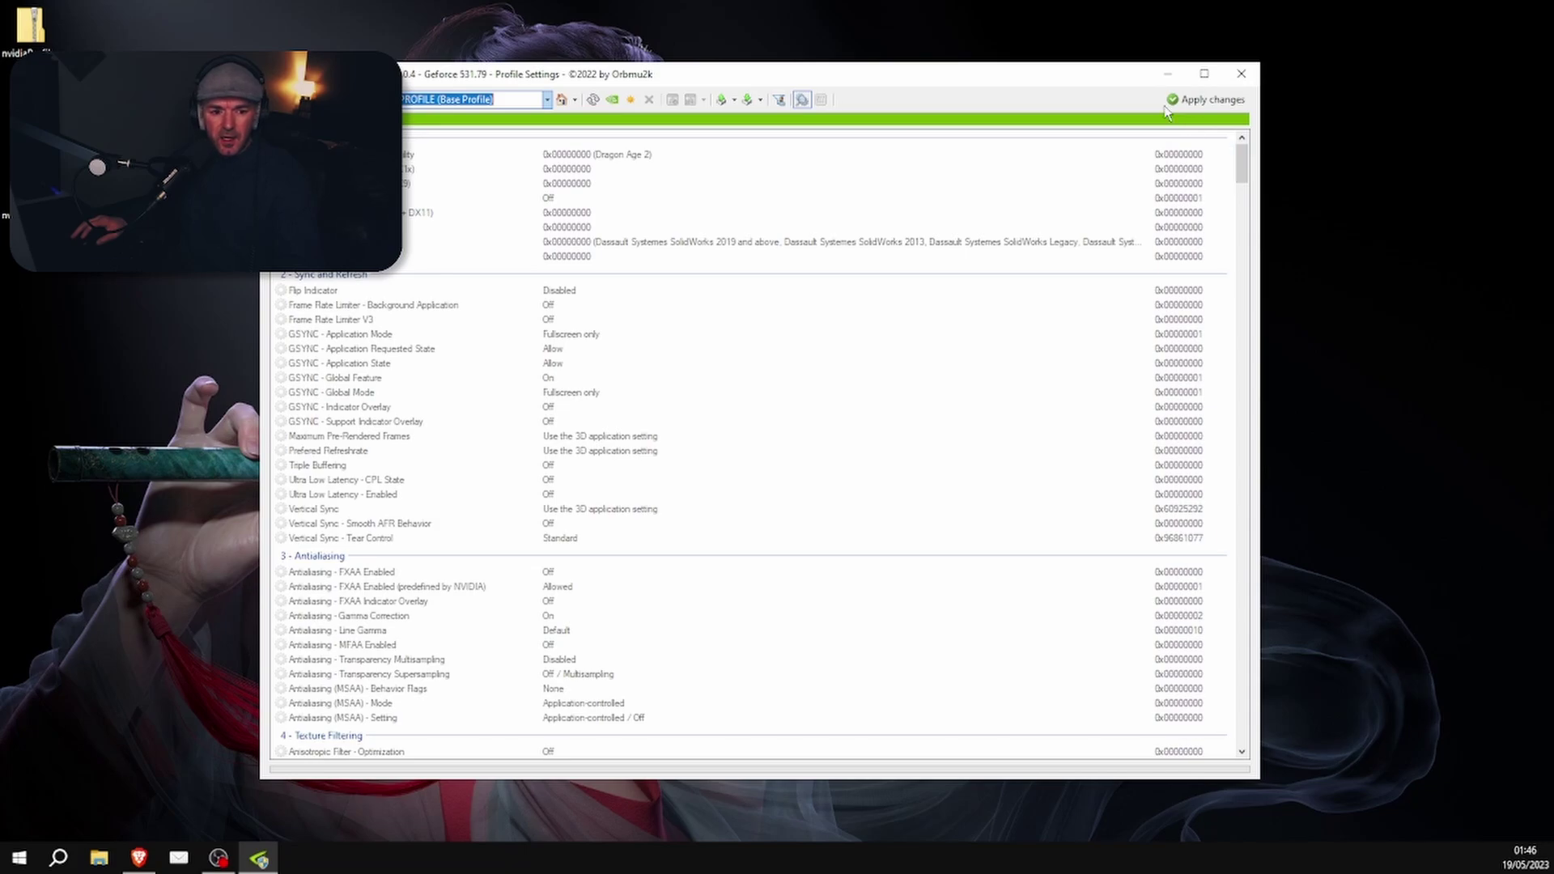
pyautogui.moveTo(1116, 80); pyautogui.dragTo(1115, 68)
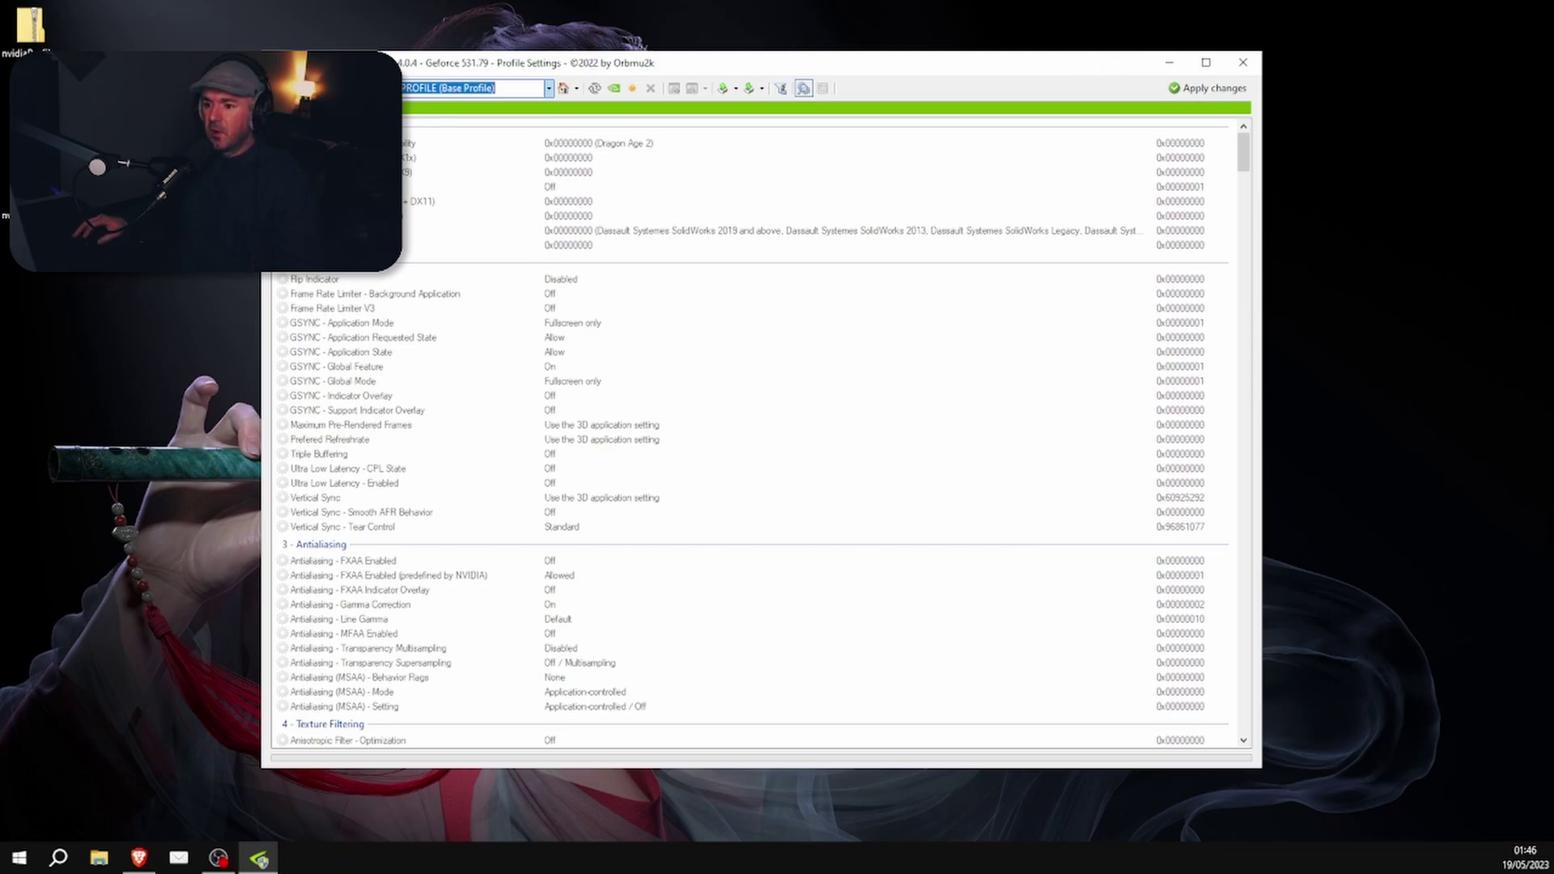
pyautogui.hotkey('alt', 'Tab')
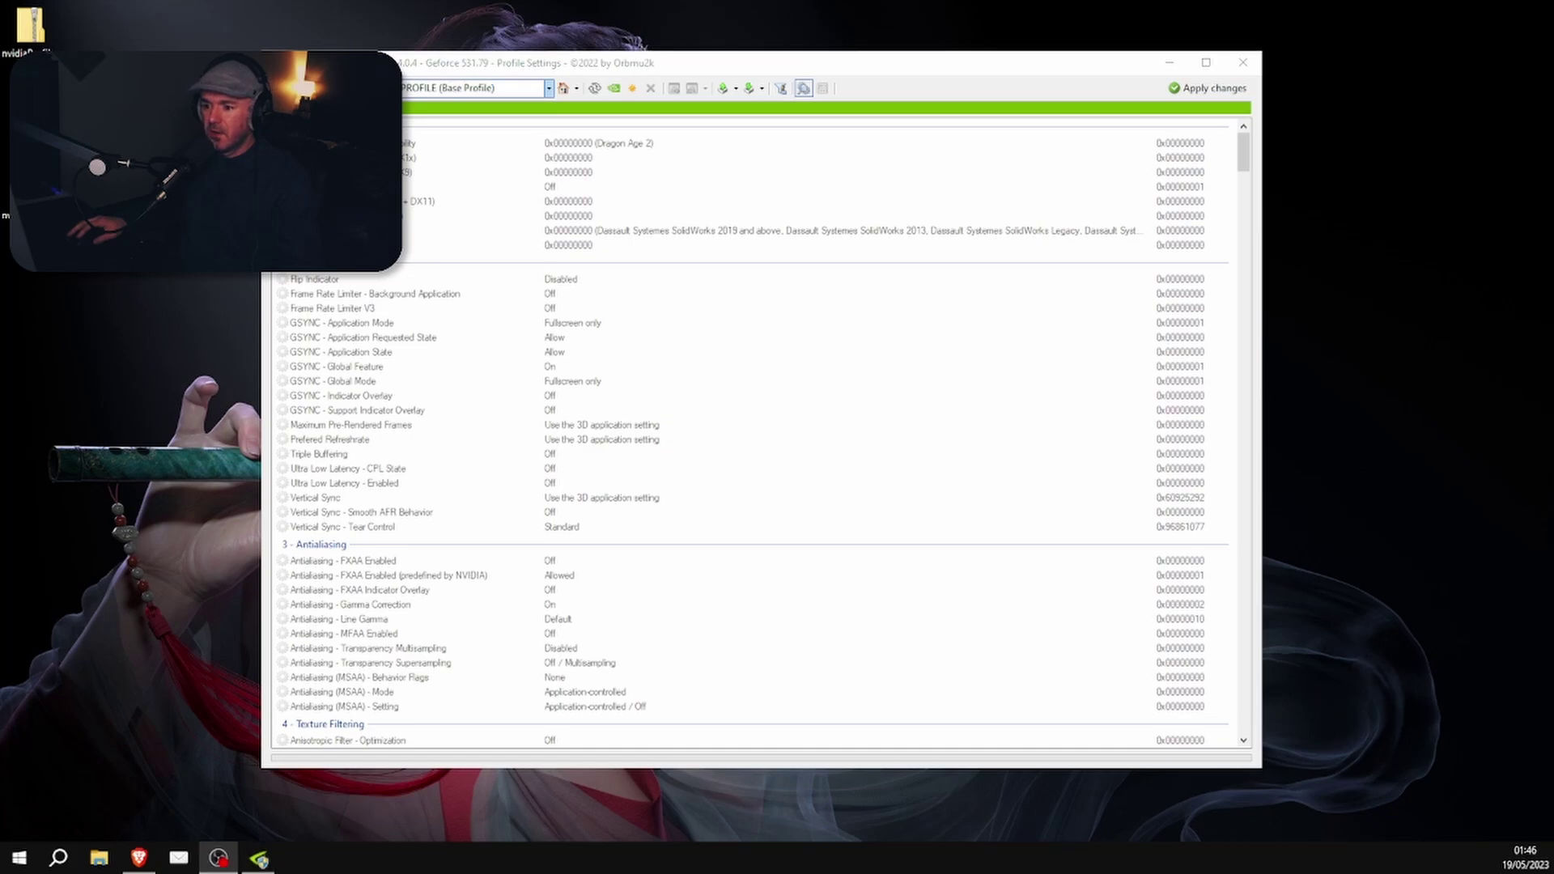